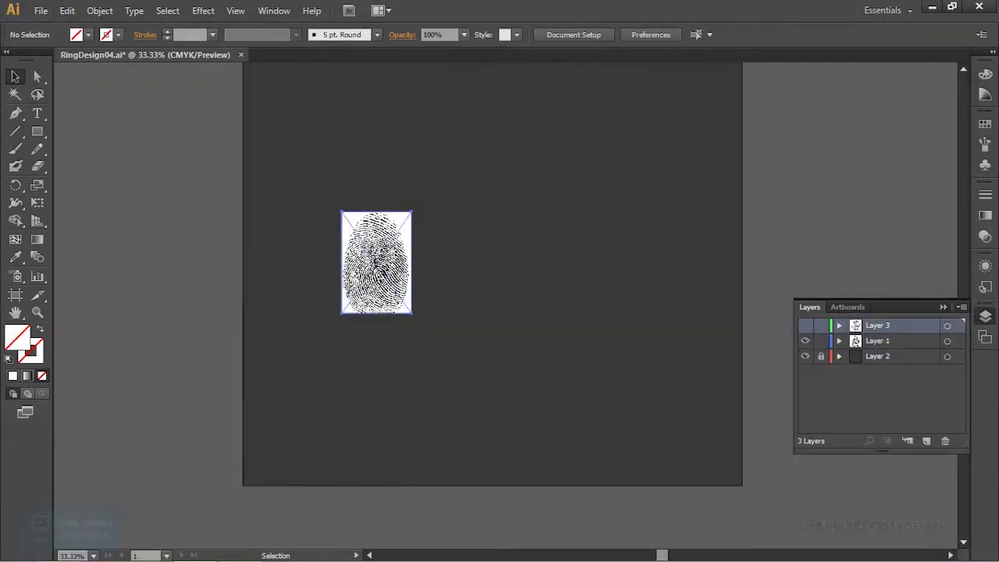
Step: Scale up the fingerprint photo and move it to the middle of the artboard
drag(412, 312, 457, 378)
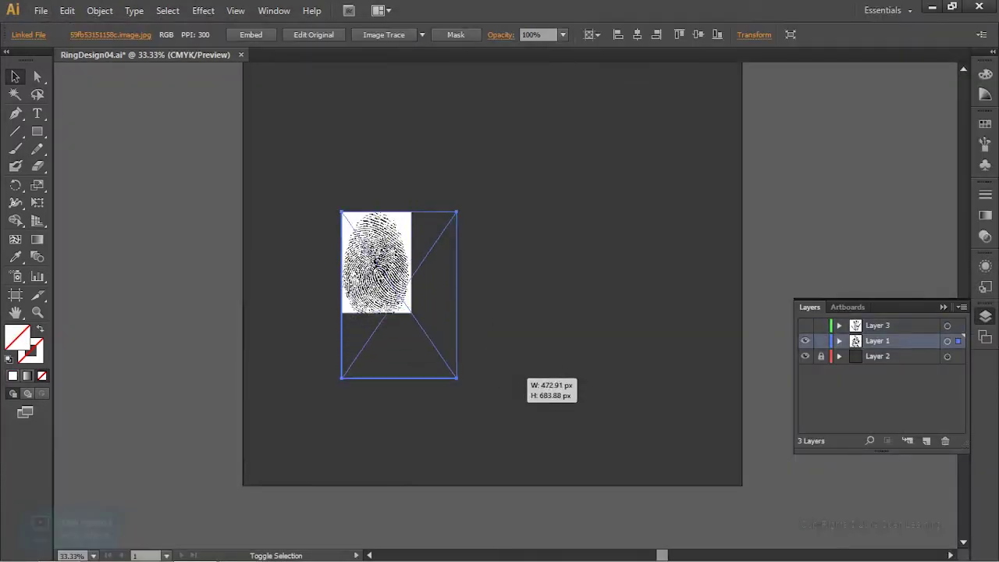
drag(398, 296, 491, 231)
key(ctrl+minus)
key(ctrl+plus)
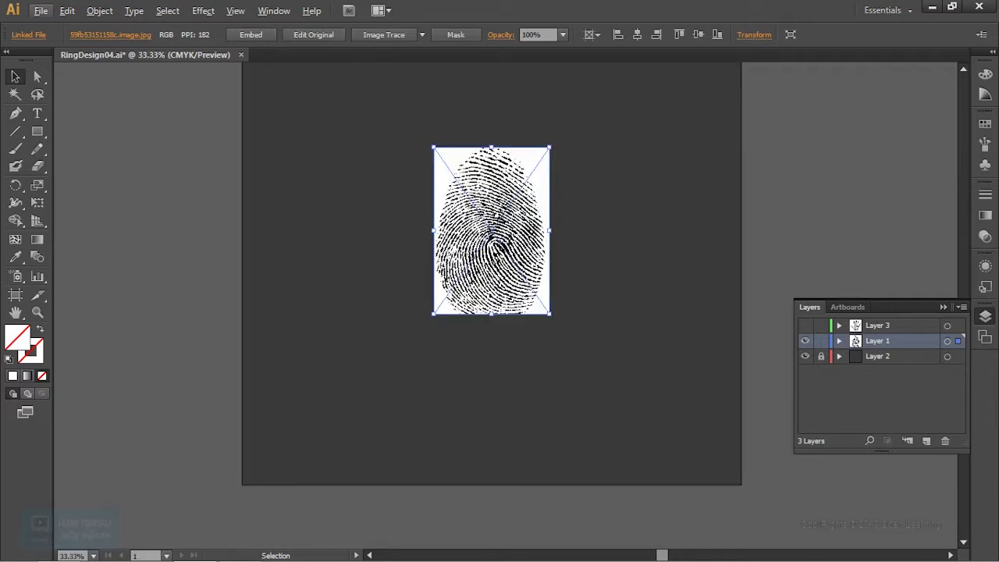
Step: Trace the fingerprint photo with the High Fidelity Photo preset
click(422, 36)
click(444, 89)
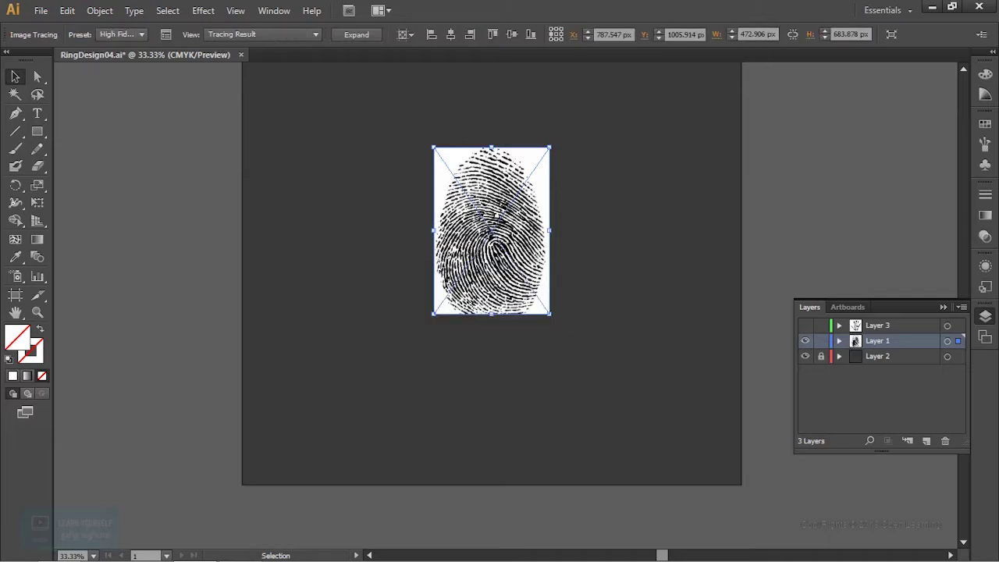
scroll(520, 315, up, 2)
scroll(515, 320, down, 1)
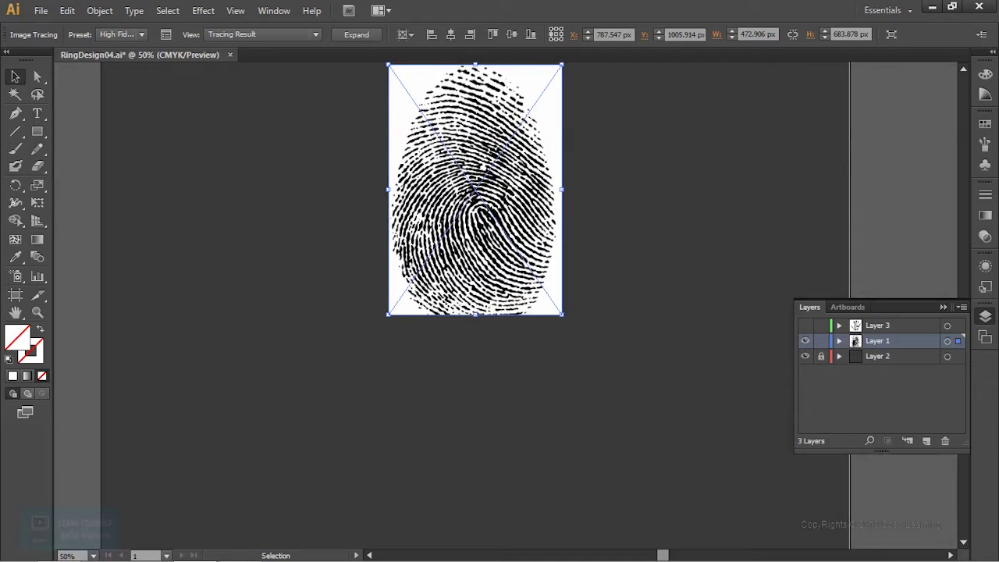
Step: Expand the tracing into editable paths and open the group in isolation mode
click(360, 36)
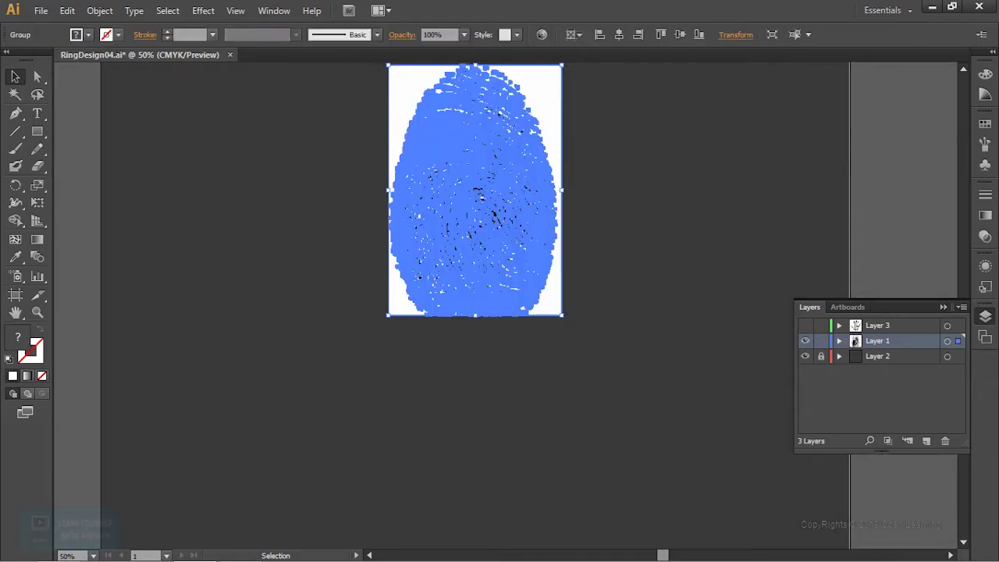
click(663, 390)
click(475, 195)
double_click(474, 195)
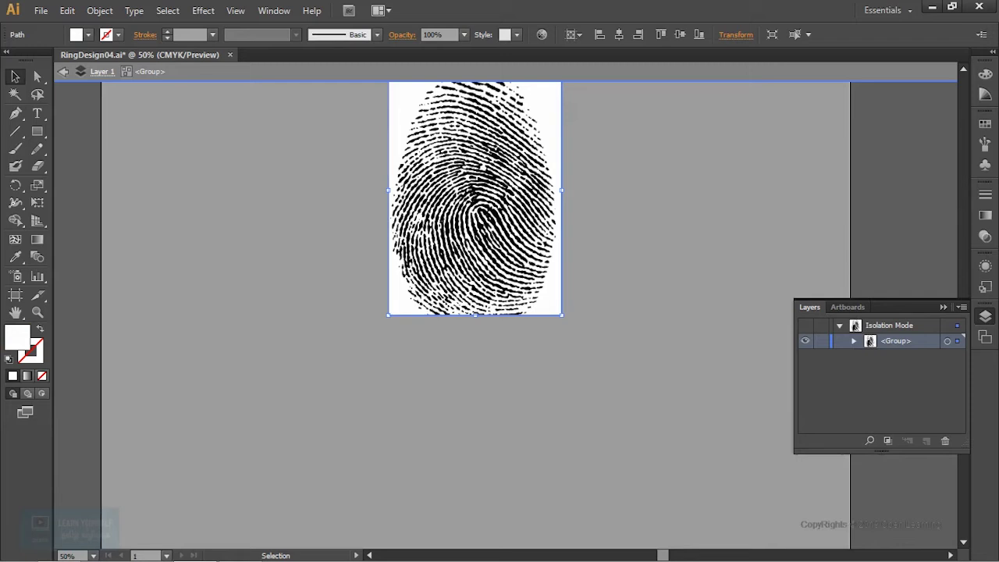
Step: Delete the white background and a large white path from the traced fingerprint
key(Delete)
scroll(519, 310, up, 1)
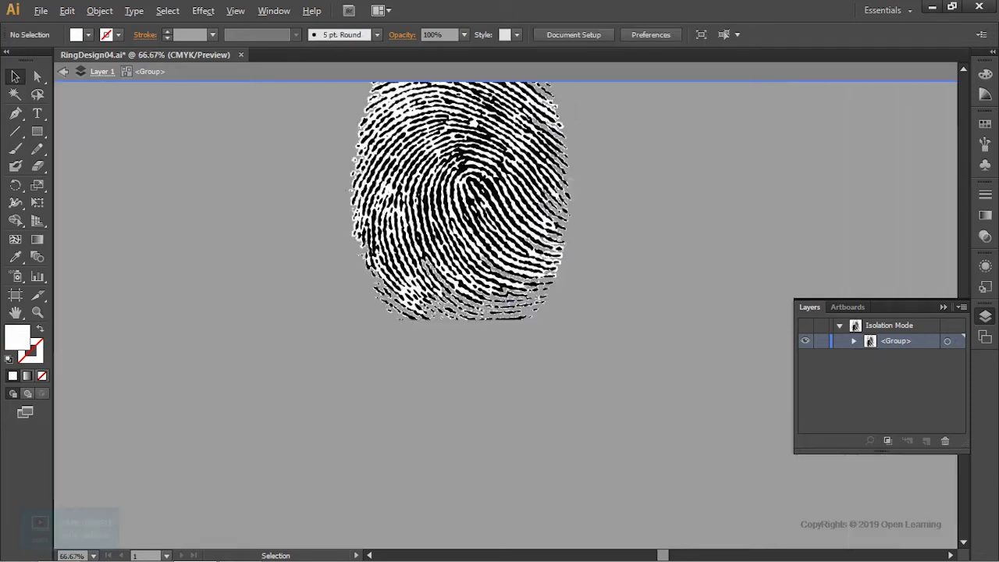
scroll(519, 311, up, 1)
scroll(519, 311, up, 1)
drag(519, 311, 667, 545)
scroll(468, 390, up, 3)
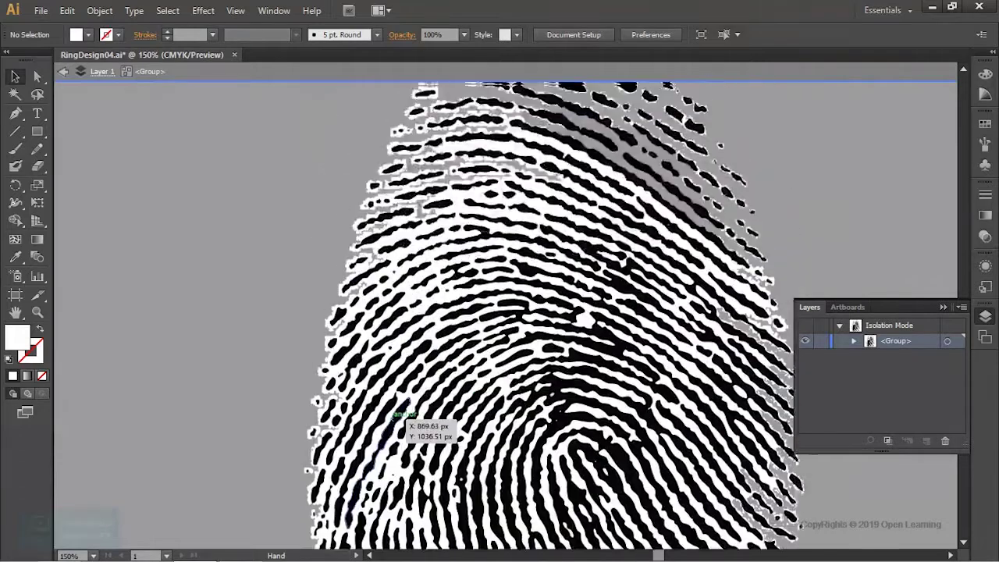
scroll(416, 257, up, 2)
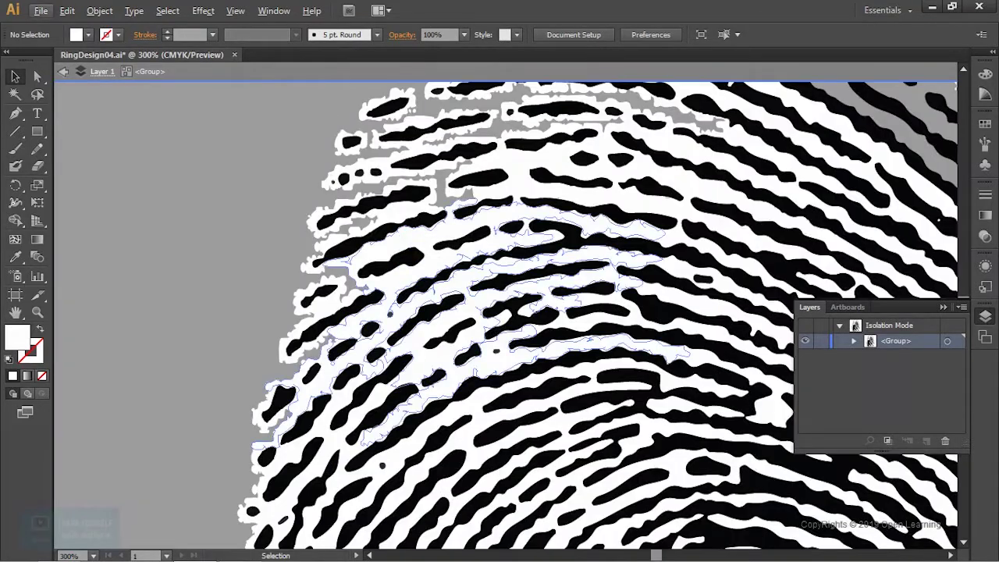
click(416, 258)
key(Delete)
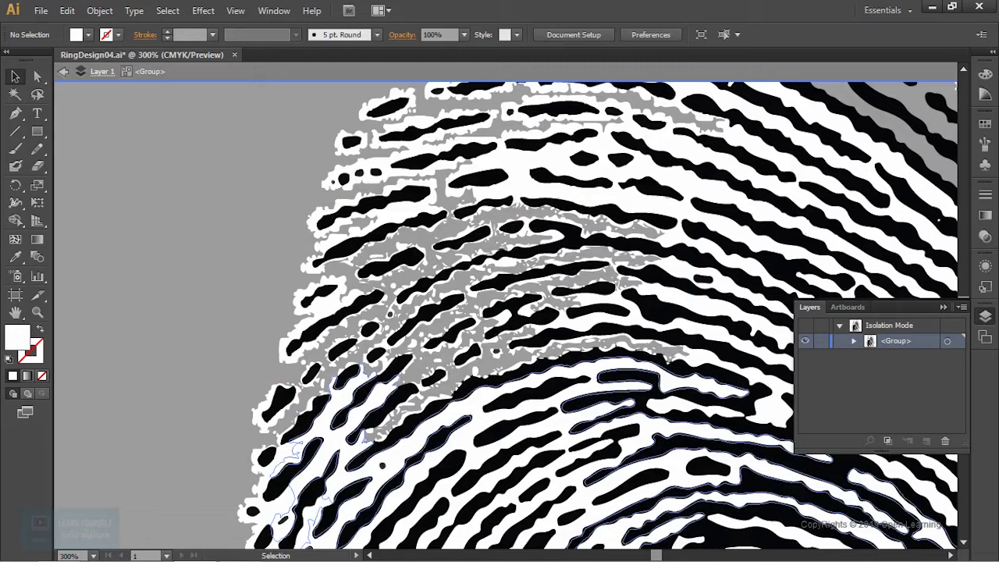
Step: Delete the lower, upper and right-side white fingerprint paths
click(546, 405)
key(Delete)
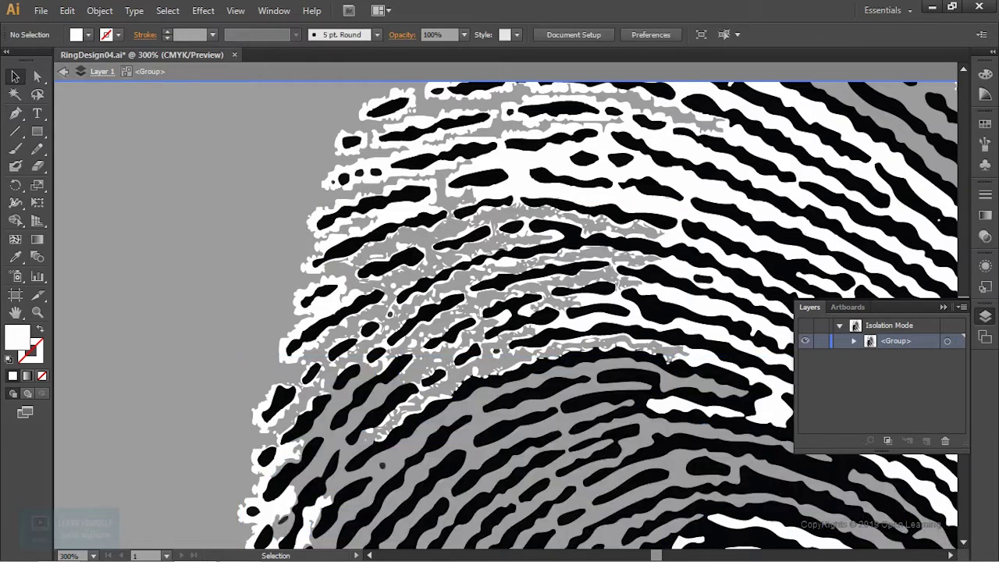
click(612, 185)
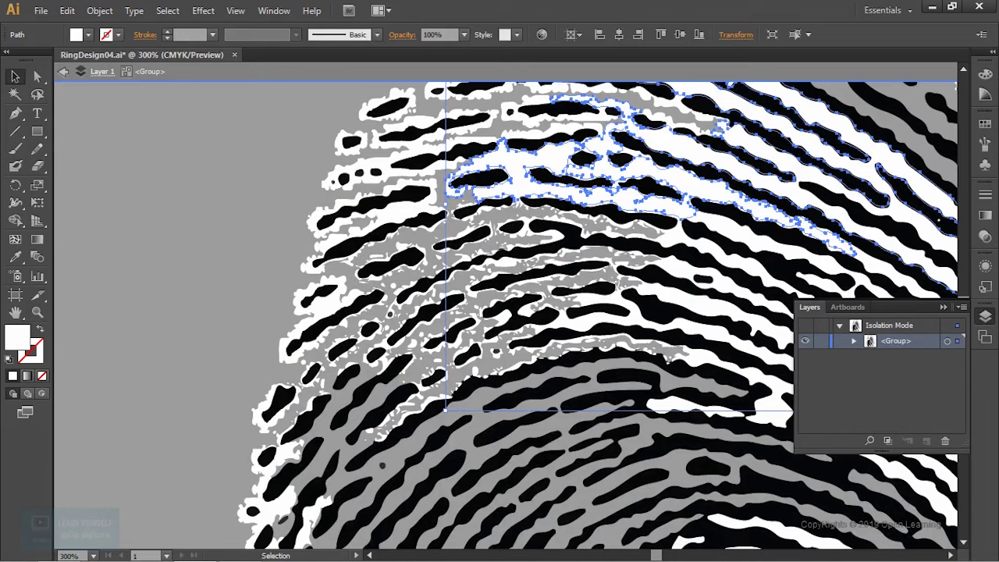
key(Delete)
scroll(500, 313, right, 5)
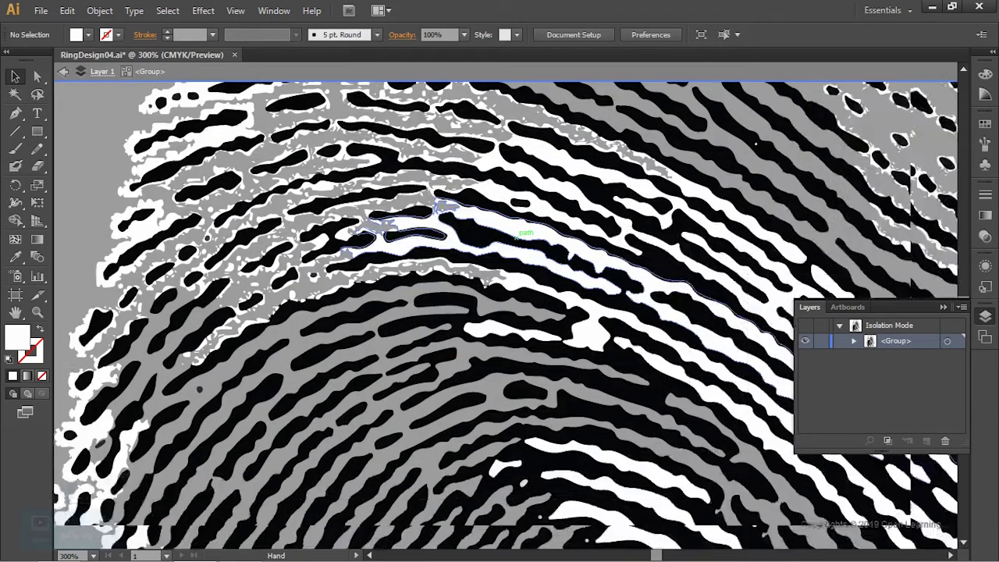
click(546, 257)
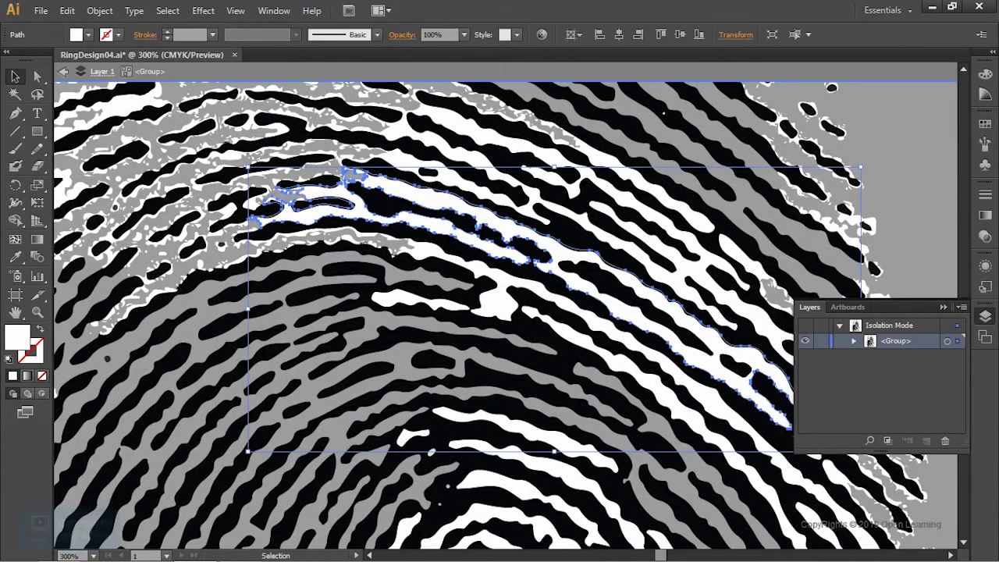
key(Delete)
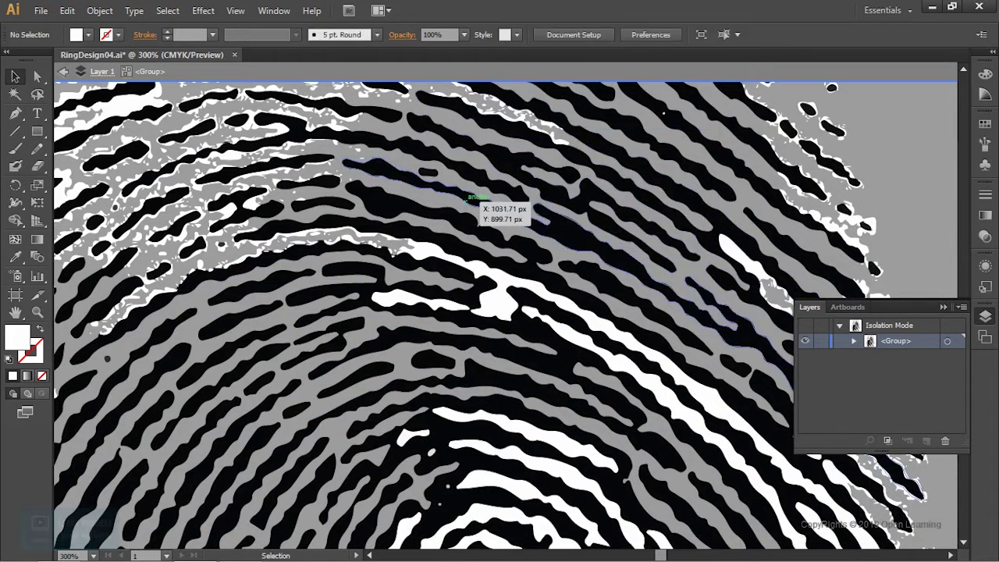
Step: Pick out another white path near the fingerprint's left edge and delete it
mouse_move(352, 382)
mouse_down()
mouse_move(625, 499)
mouse_move(437, 156)
mouse_up()
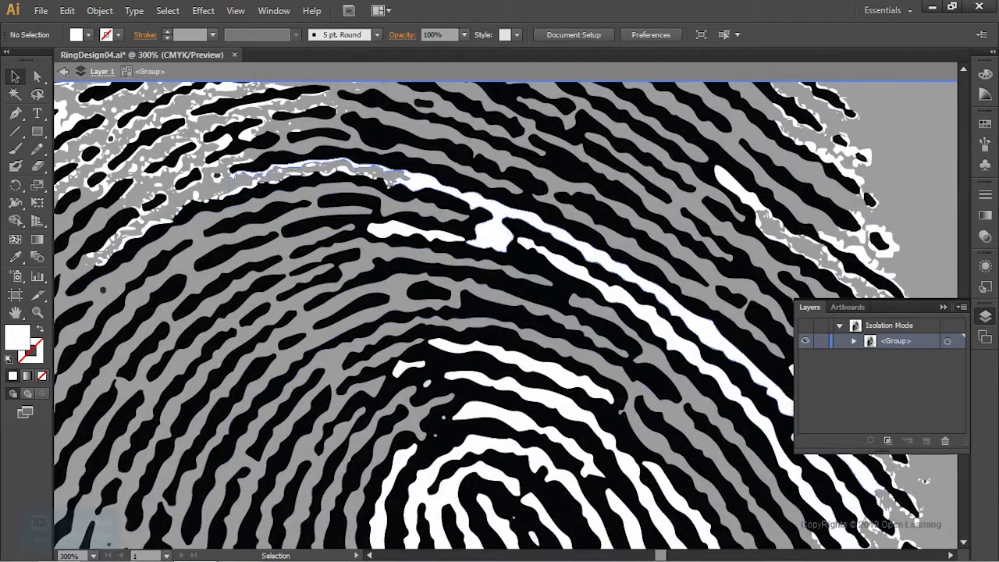
click(484, 226)
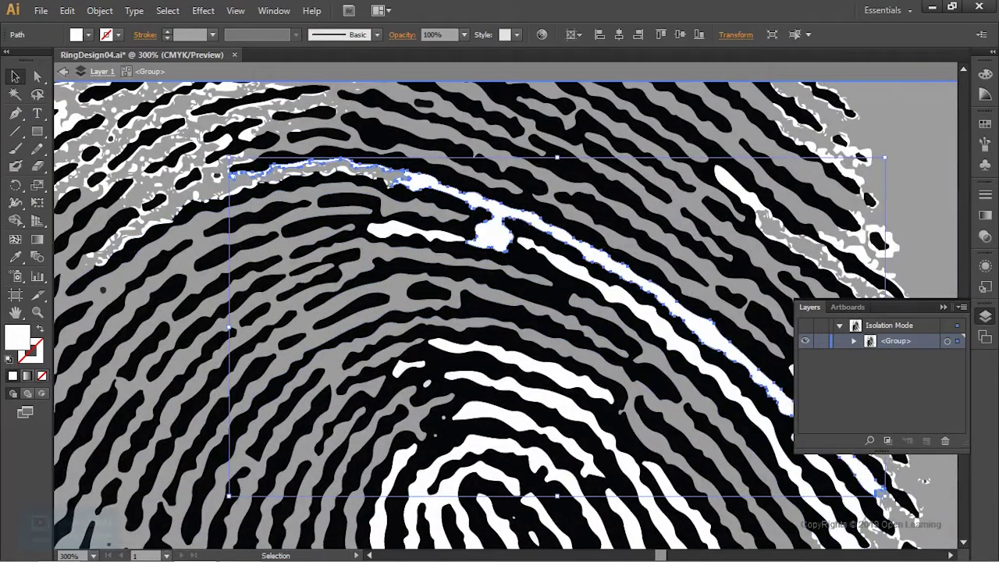
click(446, 375)
click(427, 435)
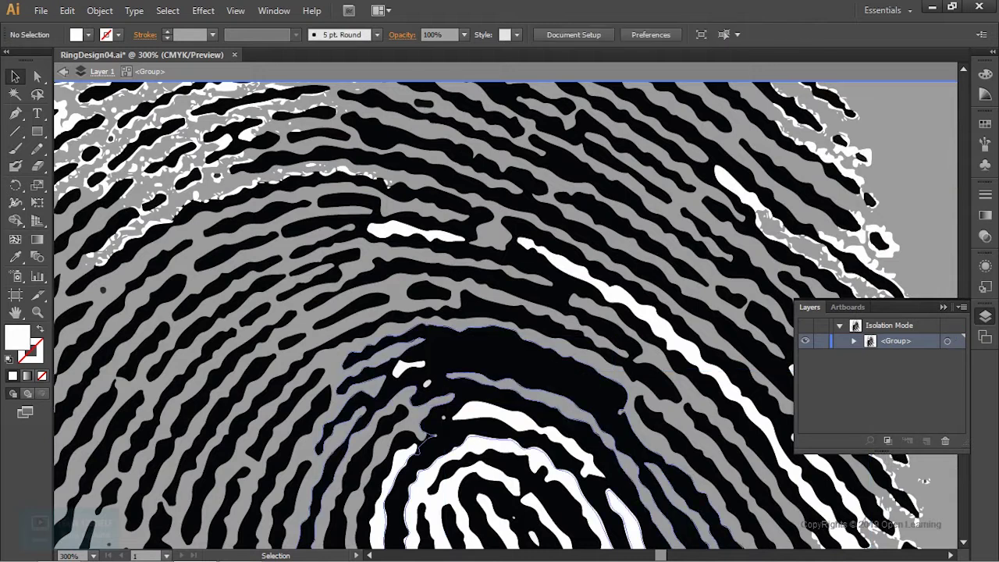
click(599, 427)
scroll(601, 433, down, 3)
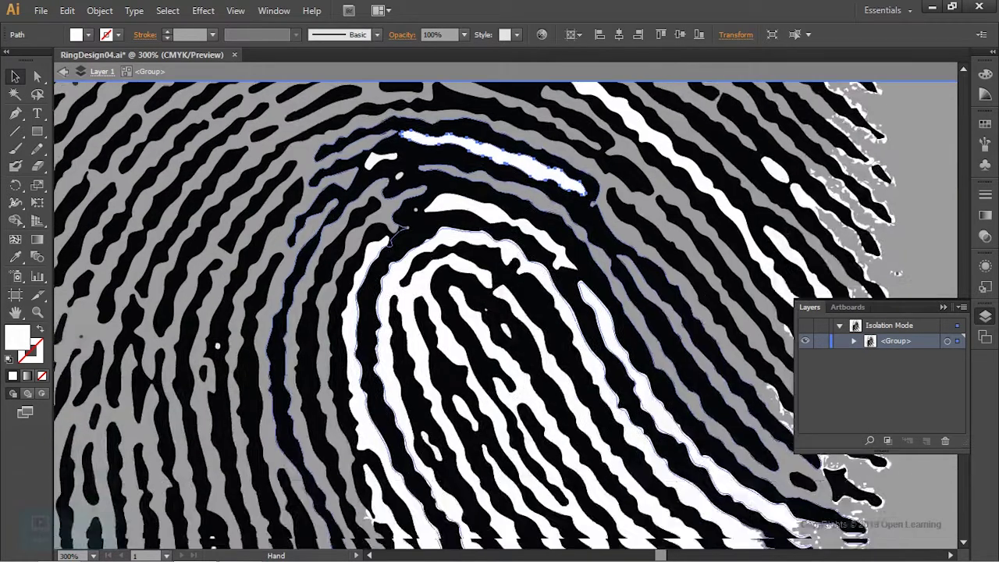
scroll(601, 437, down, 2)
drag(601, 438, 632, 312)
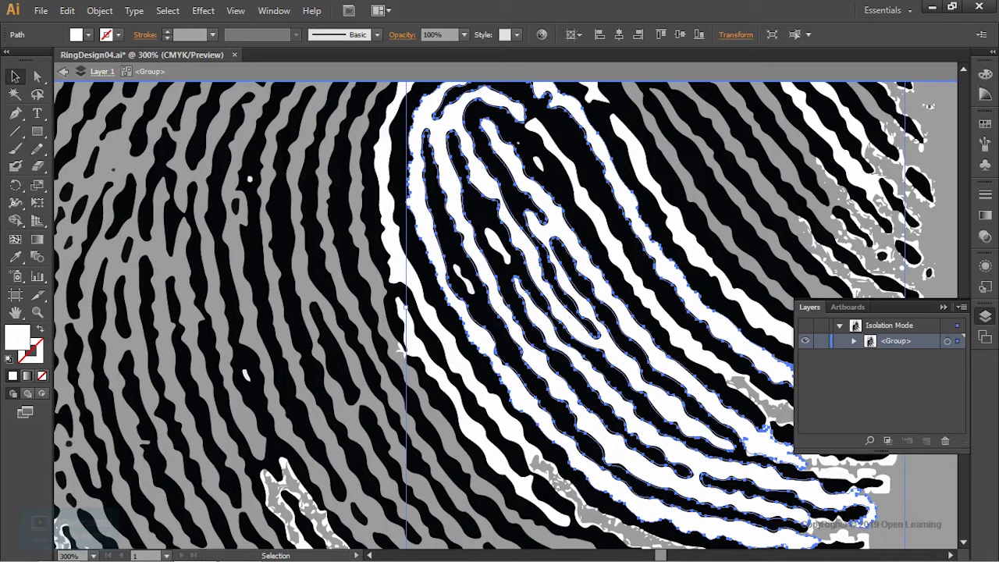
key(Delete)
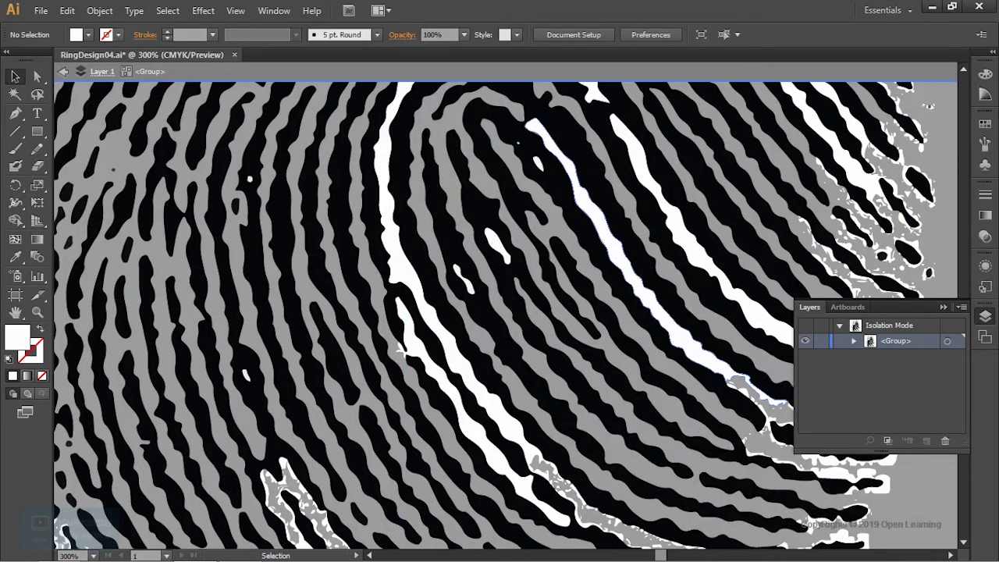
Step: Delete the remaining white stripes and paths, then exit isolation mode
key(Delete)
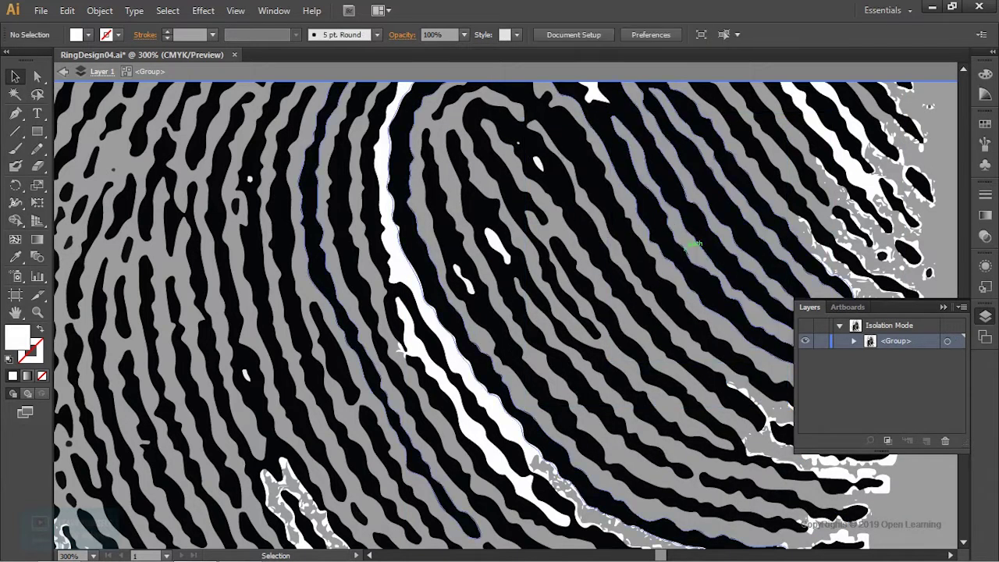
click(399, 348)
key(Delete)
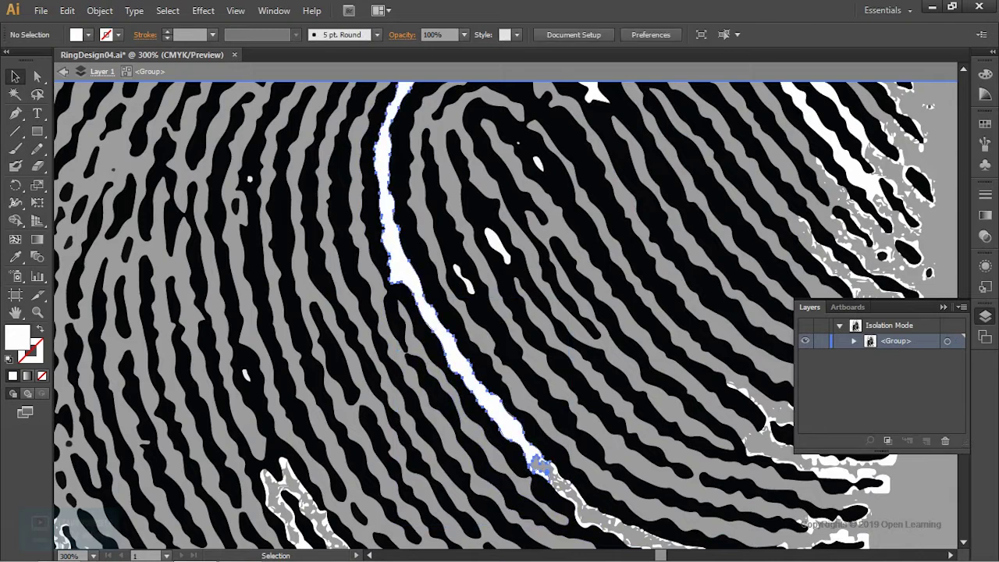
click(535, 467)
key(Delete)
drag(607, 414, 572, 496)
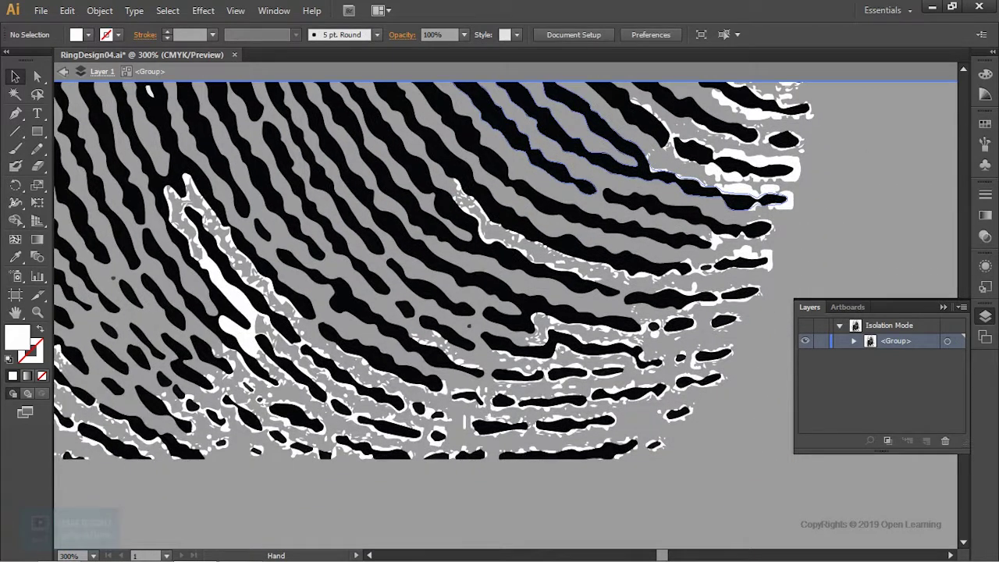
scroll(580, 410, down, 3)
scroll(580, 410, down, 1)
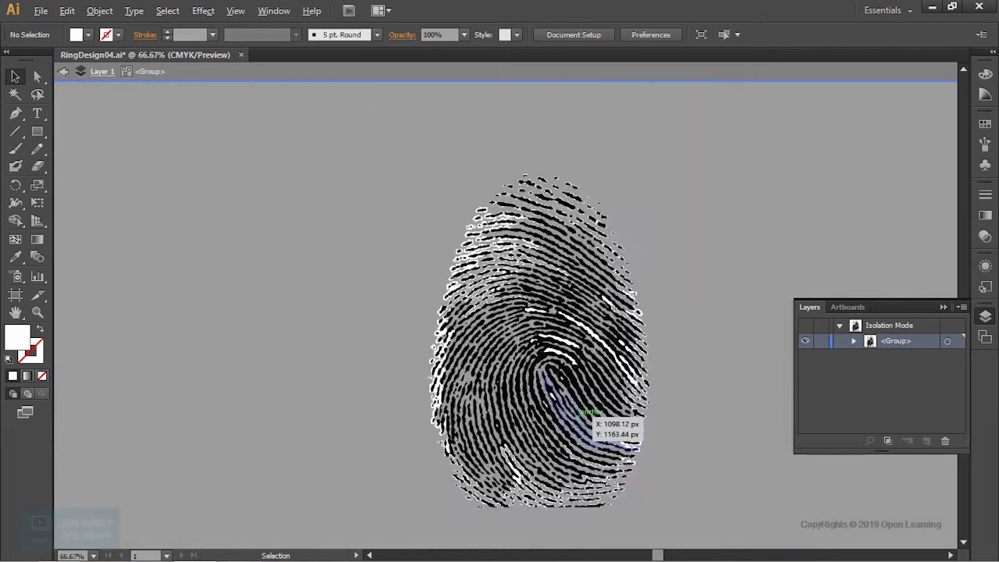
scroll(583, 414, up, 1)
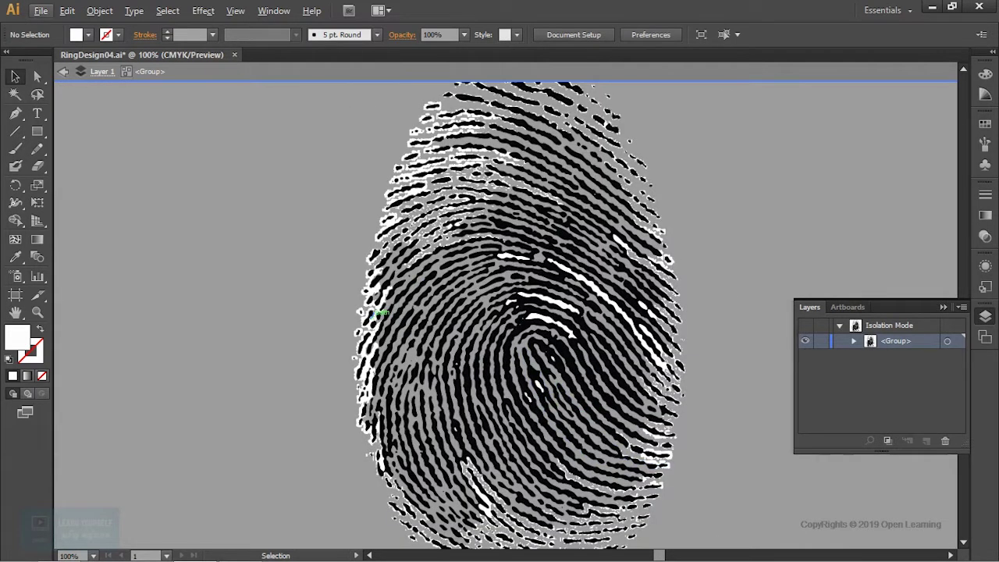
key(Escape)
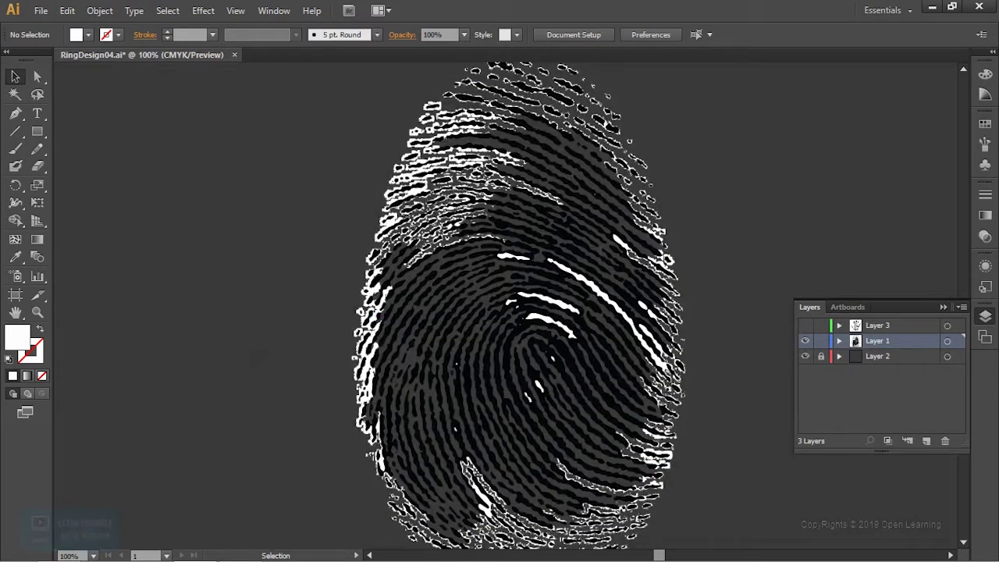
Step: Select the whole fingerprint group and give it a saturated bright cyan fill
scroll(647, 364, down, 2)
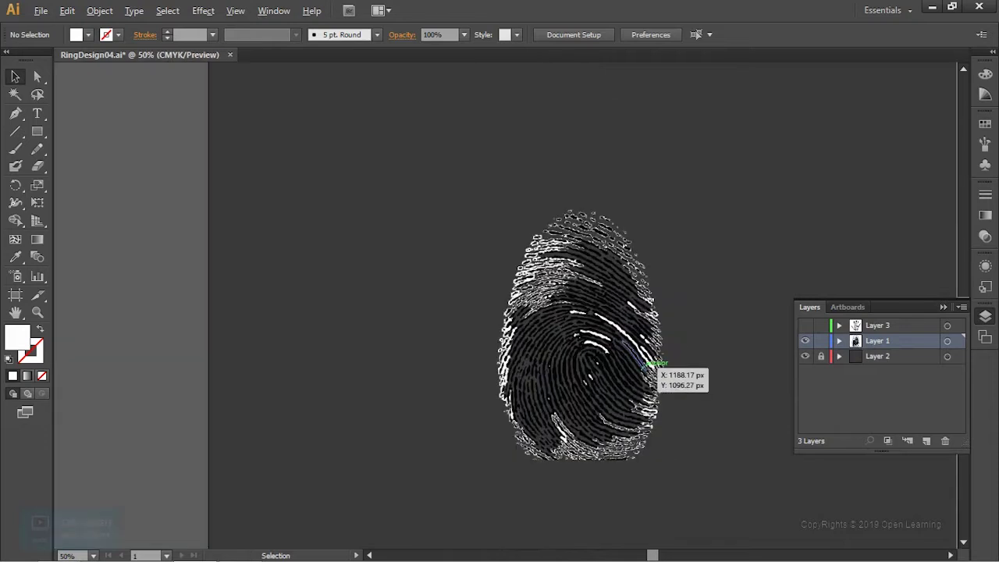
scroll(648, 363, up, 1)
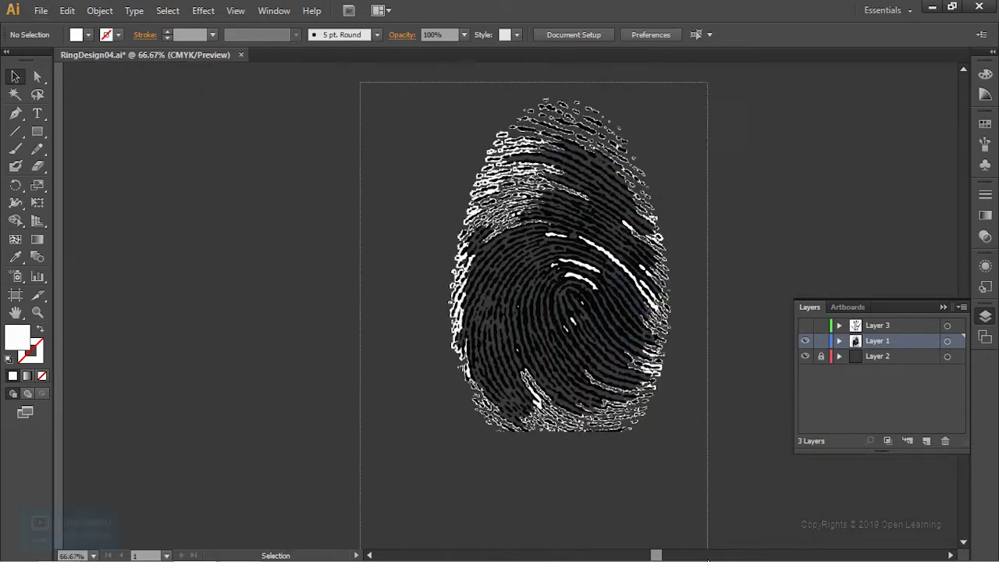
drag(362, 203, 763, 380)
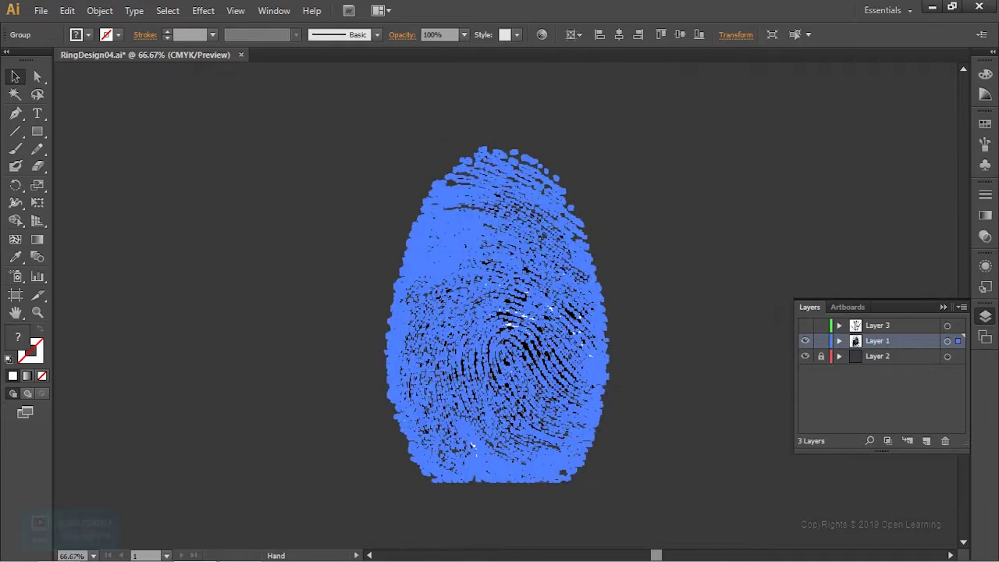
drag(499, 312, 490, 338)
double_click(23, 344)
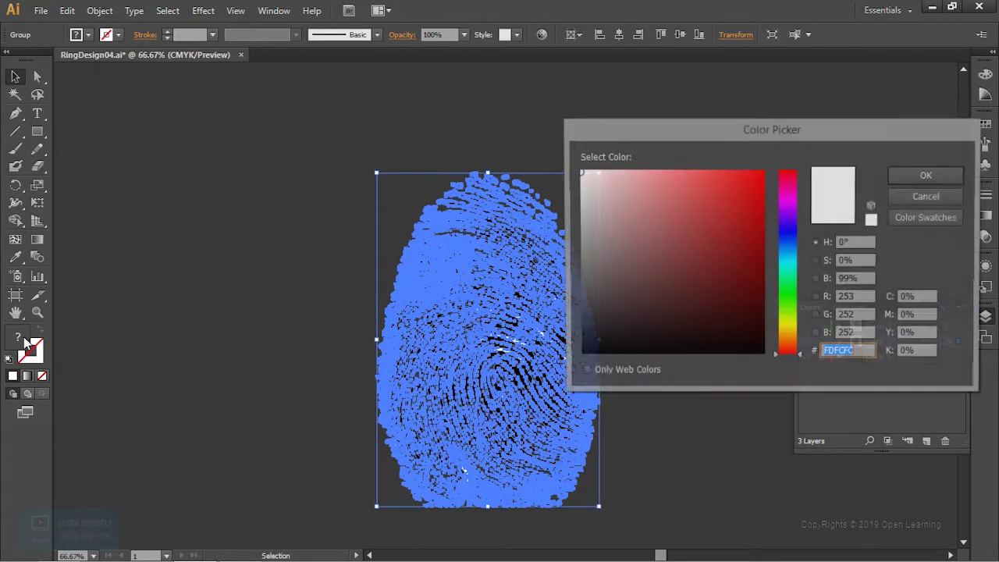
drag(792, 277, 791, 258)
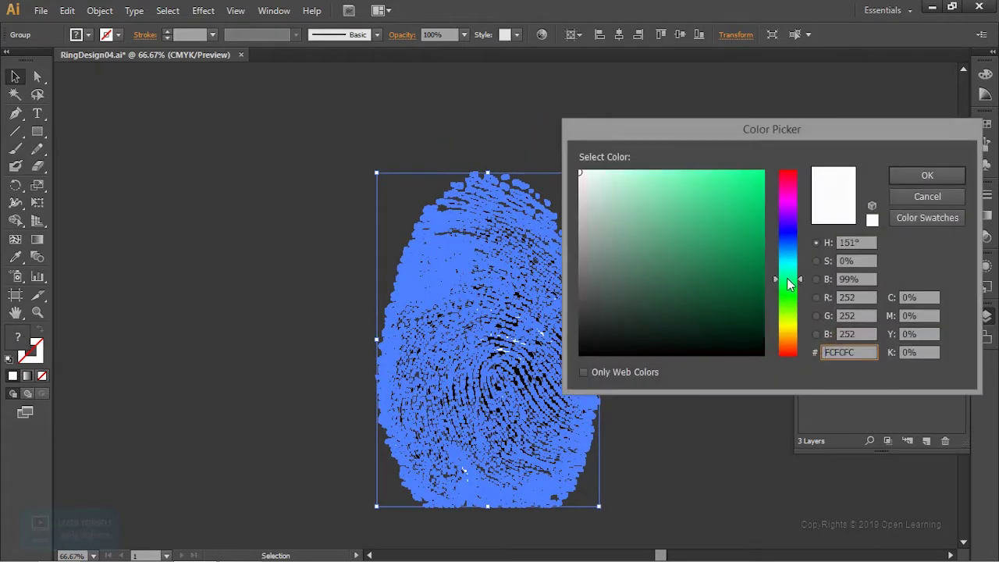
click(762, 173)
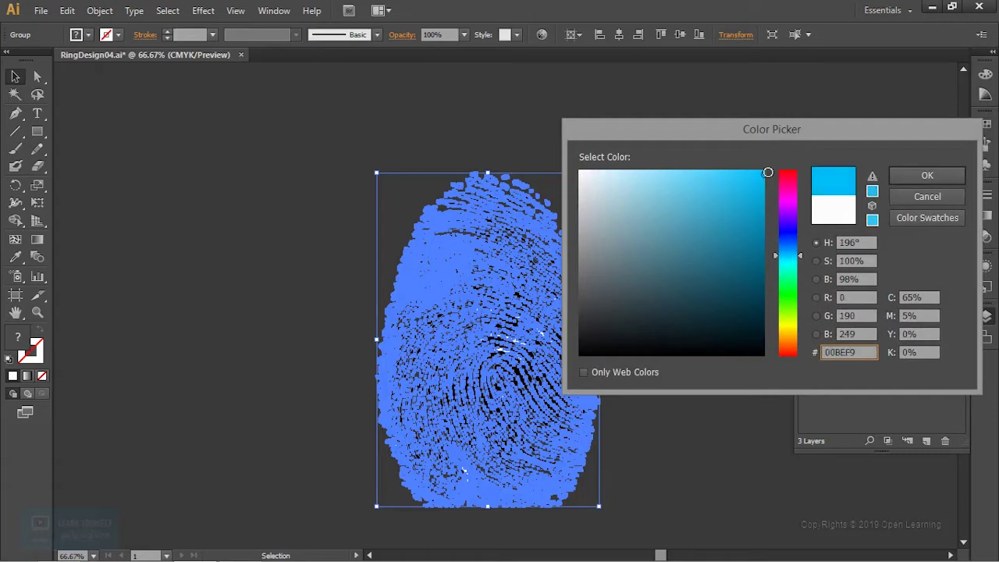
mouse_move(795, 272)
mouse_down()
mouse_move(795, 286)
mouse_move(793, 257)
mouse_up()
click(922, 176)
Step: Deselect the artwork and zoom in to inspect the cyan fingerprint
key(ctrl+shift+a)
key(ctrl+1)
key(ctrl+plus)
Step: Zoom in on the ridges and inspect a single path's colour, cancelling the Color Picker
key(ctrl+minus)
key(ctrl+minus)
key(ctrl+plus)
key(ctrl+plus)
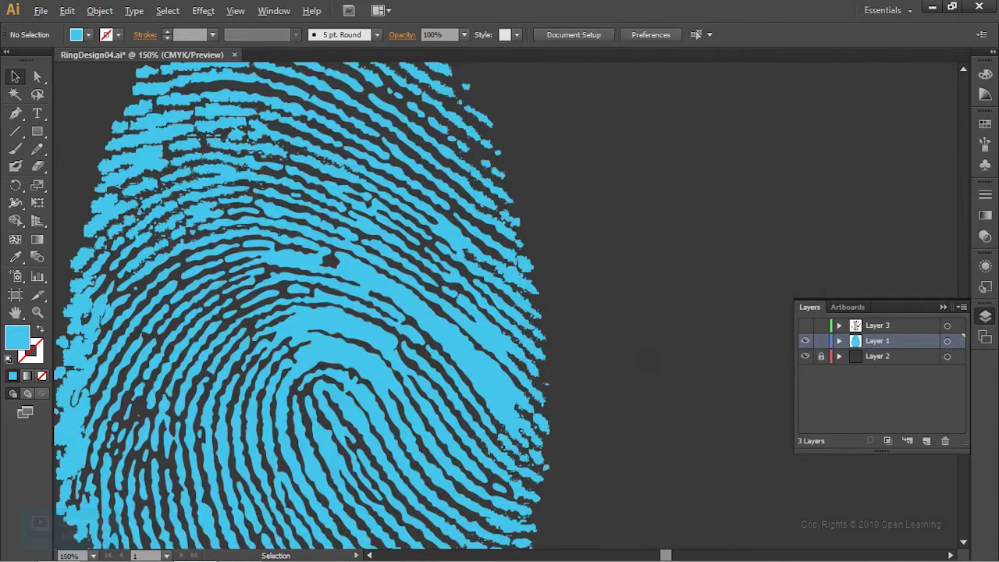
key(ctrl+plus)
key(ctrl+plus)
key(ctrl+plus)
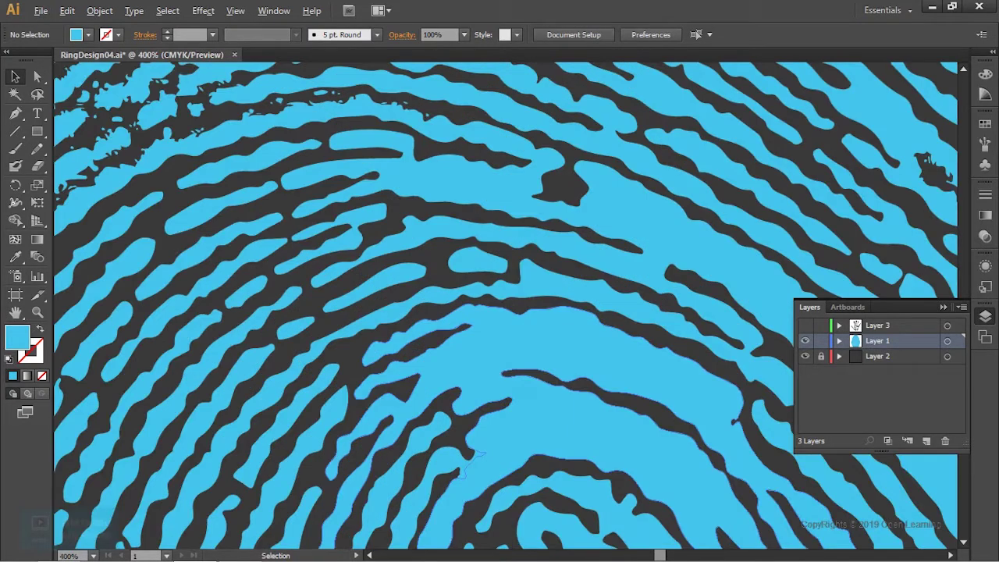
double_click(538, 343)
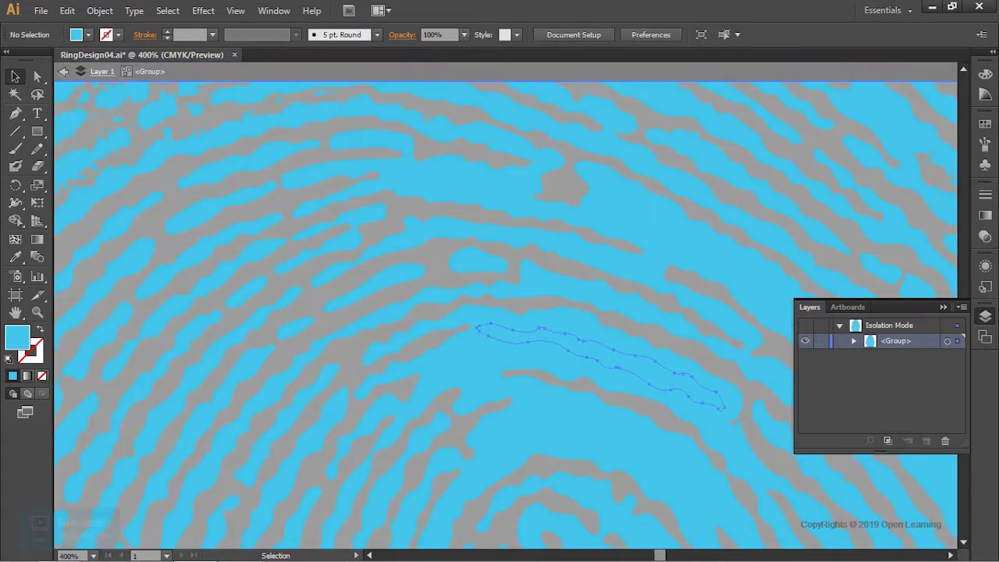
click(547, 341)
click(31, 348)
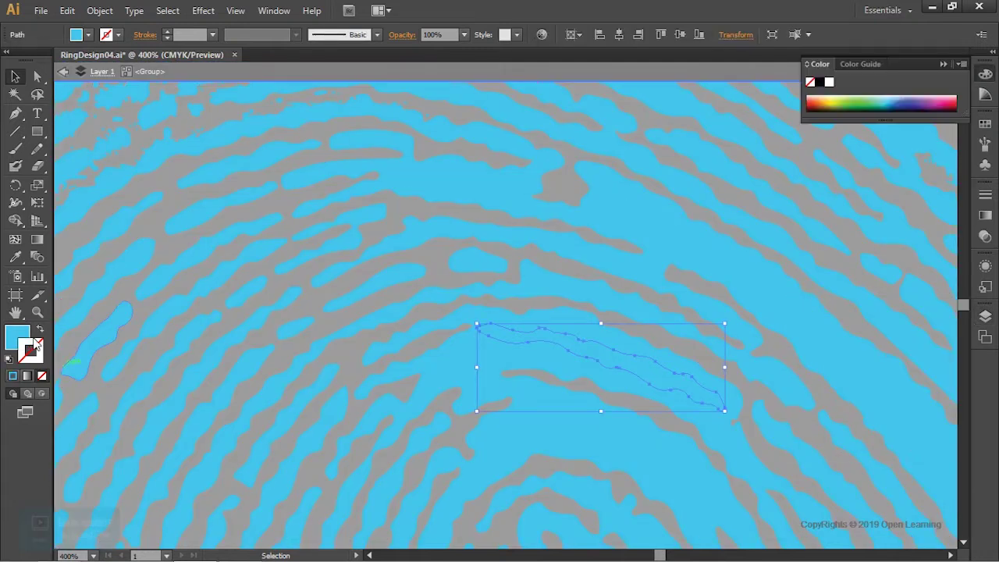
double_click(30, 349)
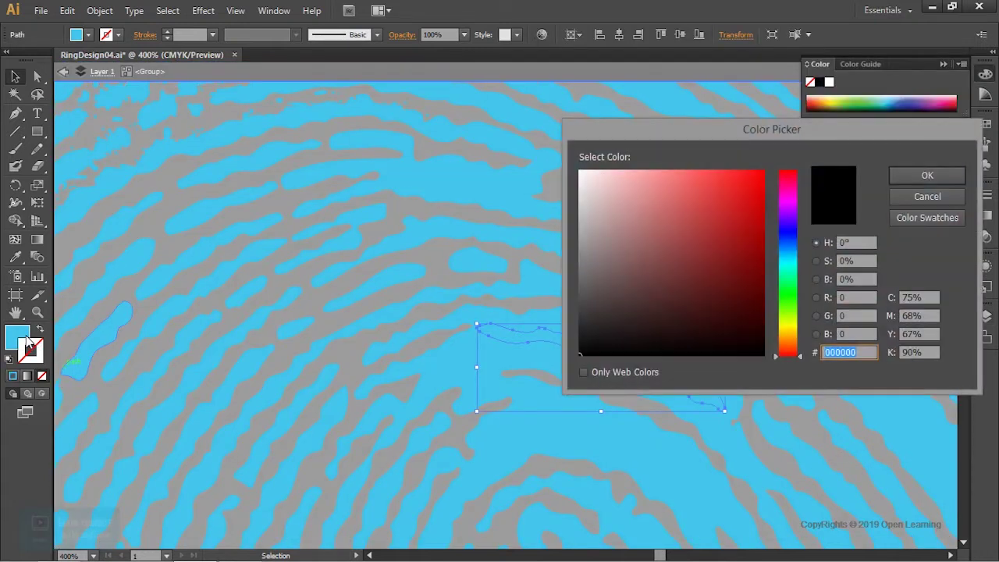
key(Escape)
key(Escape)
Step: Select all the cyan traced fingerprint artwork and delete it
scroll(348, 395, down, 3)
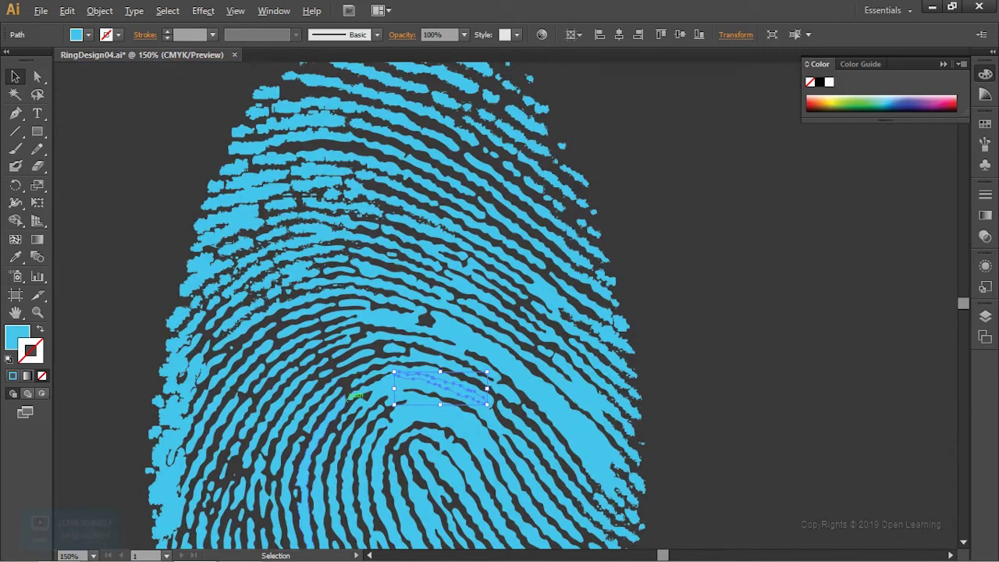
scroll(449, 464, down, 1)
scroll(449, 464, down, 3)
key(ctrl+shift+a)
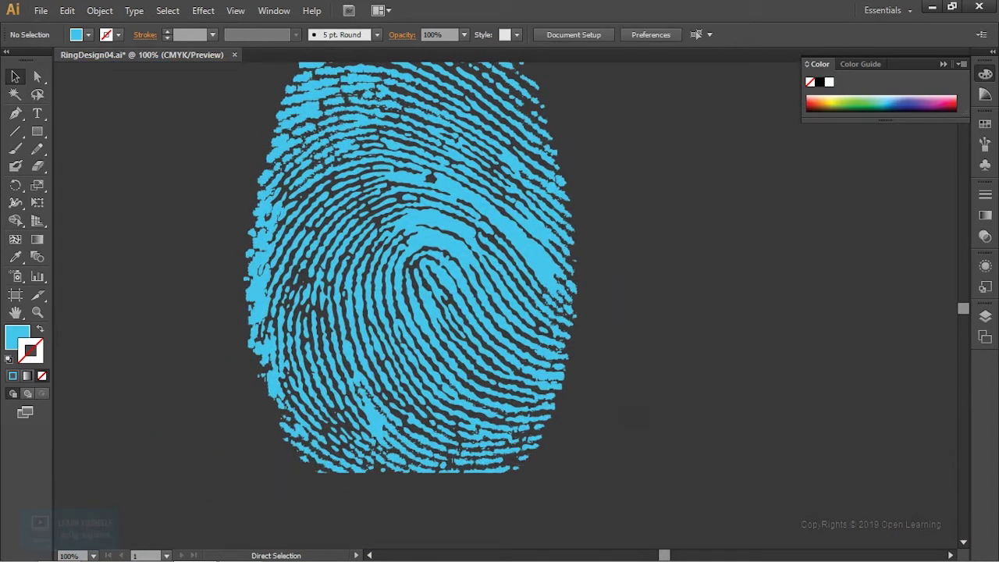
key(ctrl+a)
key(Delete)
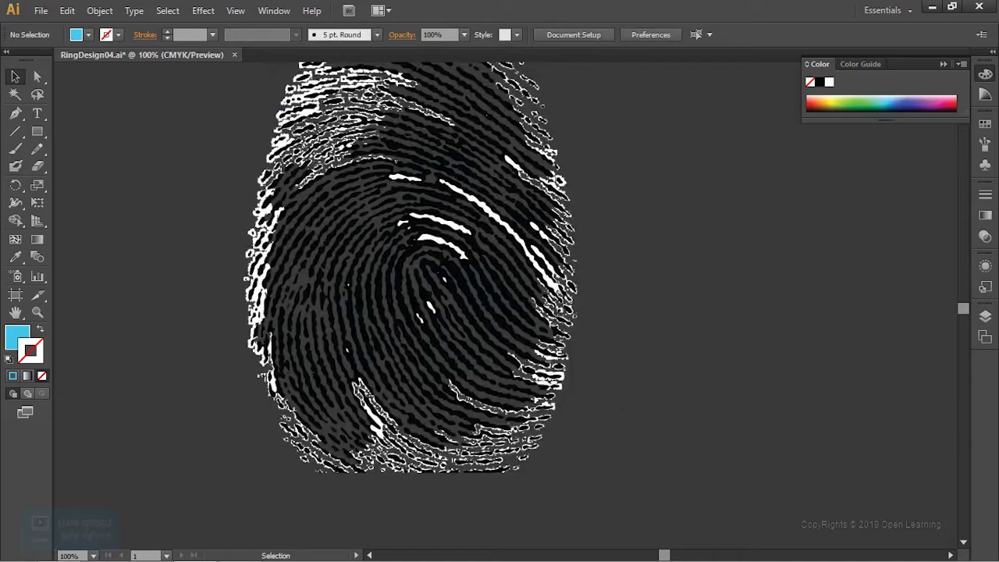
scroll(479, 401, up, 2)
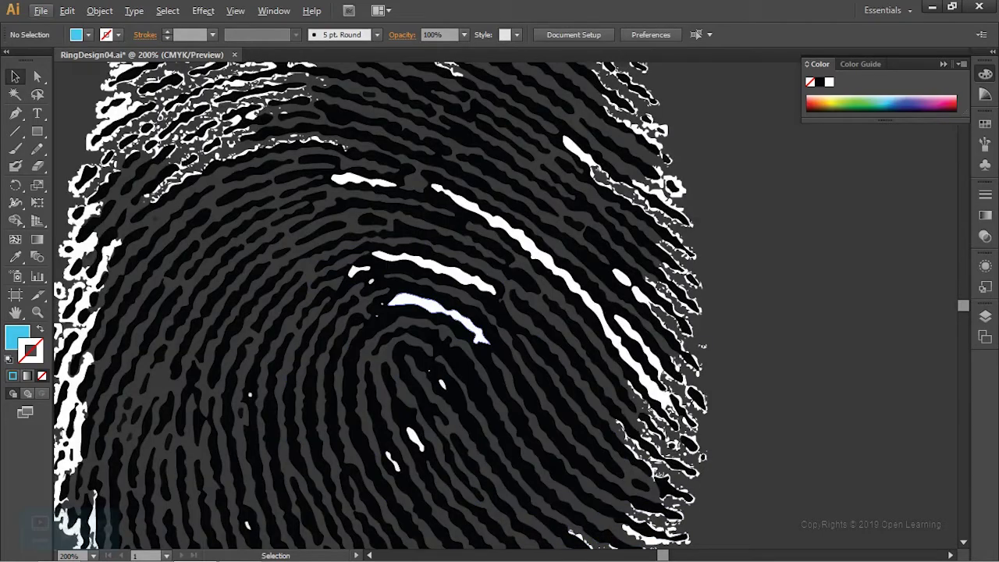
Step: Isolate the fingerprint group and try selecting white ridge fragments and the black region
double_click(460, 324)
click(437, 311)
click(453, 359)
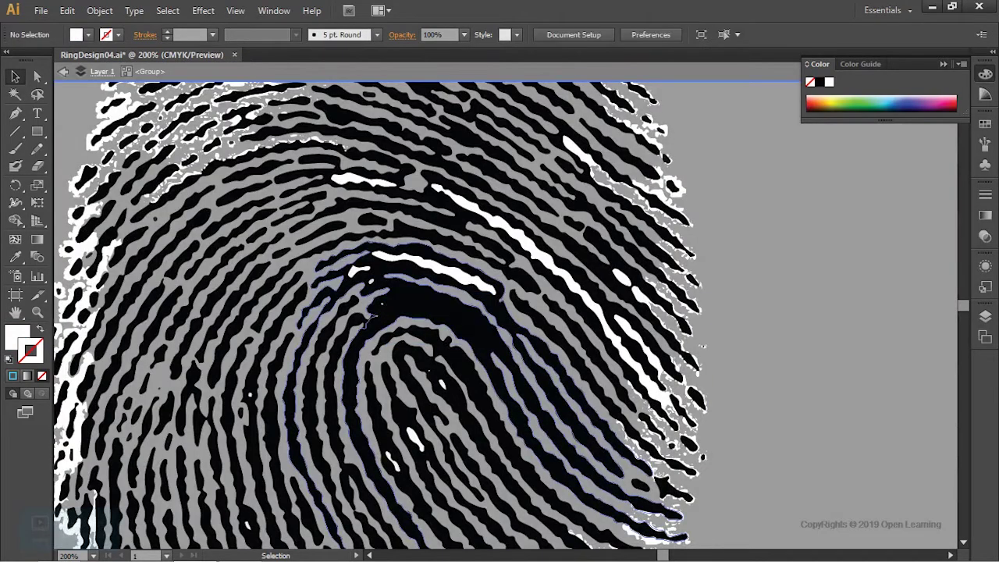
click(501, 295)
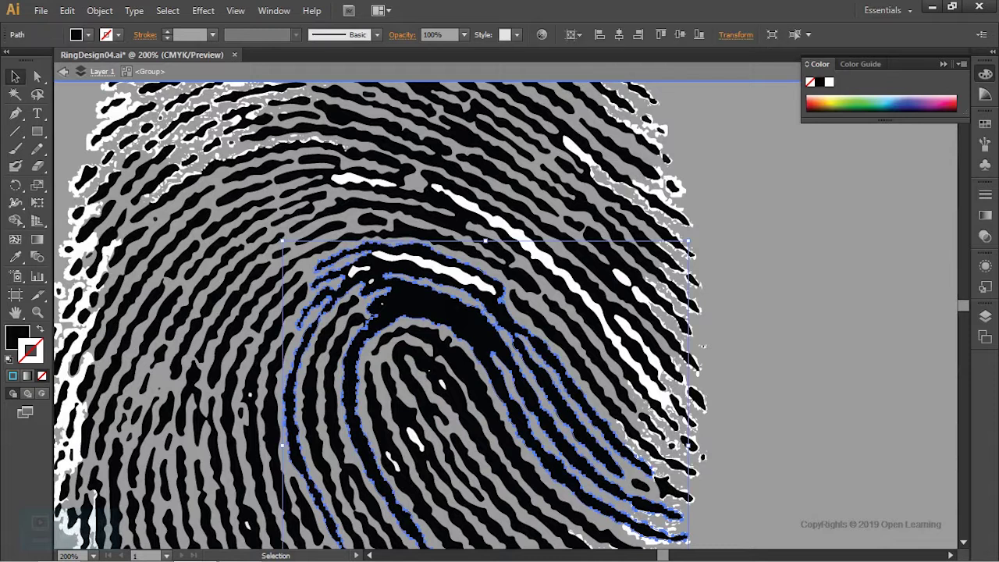
shift+click(437, 320)
scroll(496, 398, down, 2)
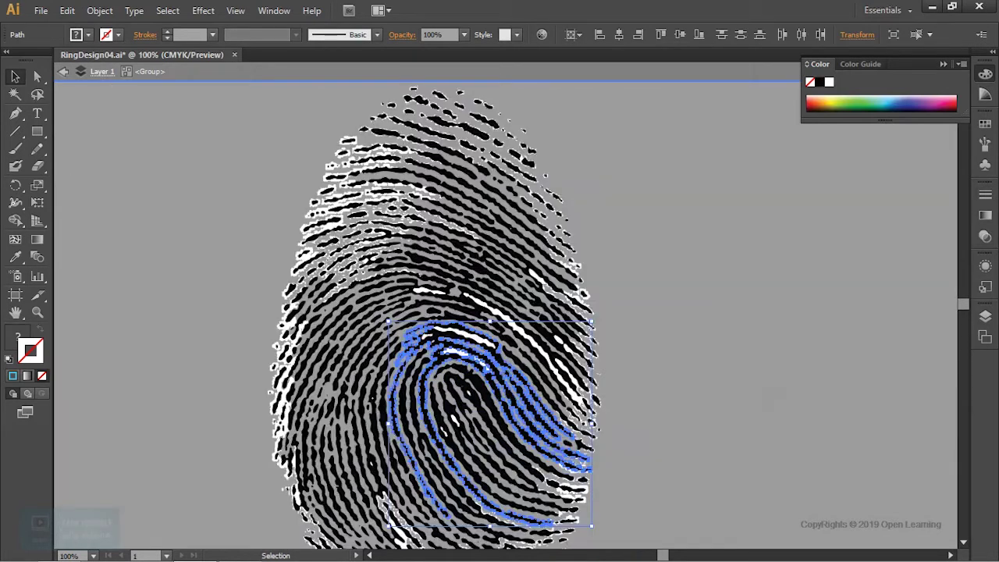
key(ctrl+shift+a)
Step: Isolate the group again and remove a stray white fragment near its edge
scroll(648, 422, down, 2)
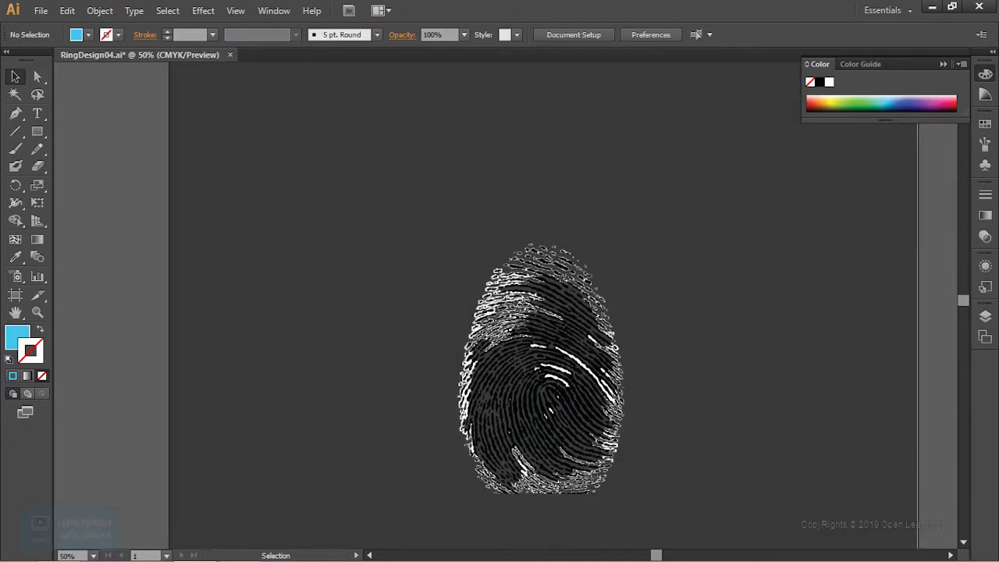
scroll(669, 464, up, 2)
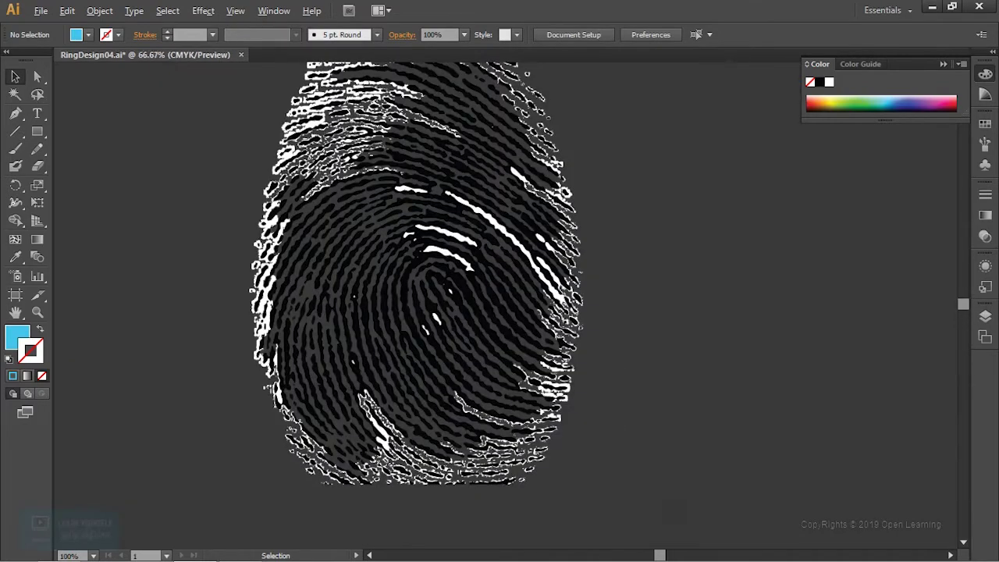
scroll(664, 425, down, 1)
scroll(663, 425, down, 1)
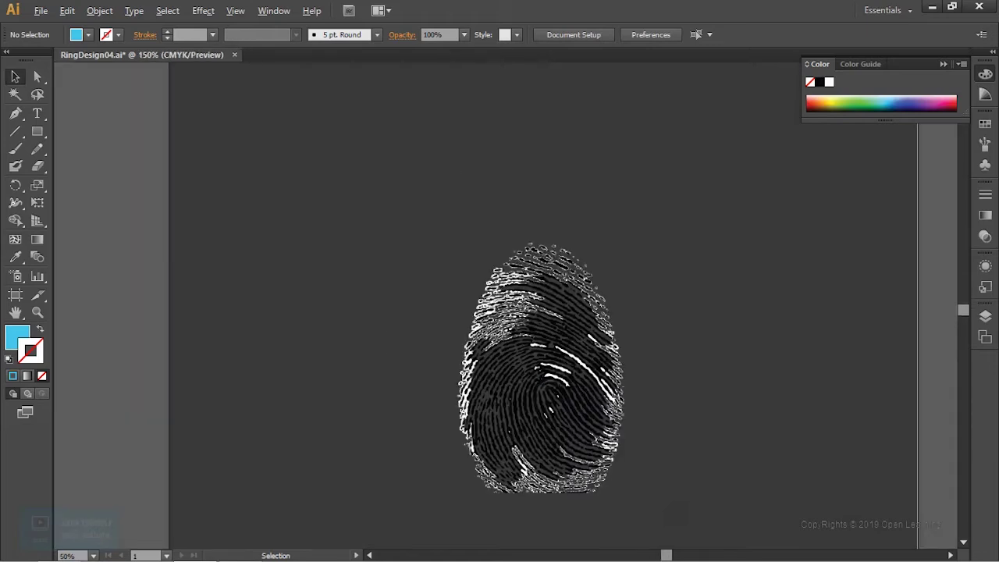
scroll(663, 425, up, 3)
scroll(663, 425, down, 1)
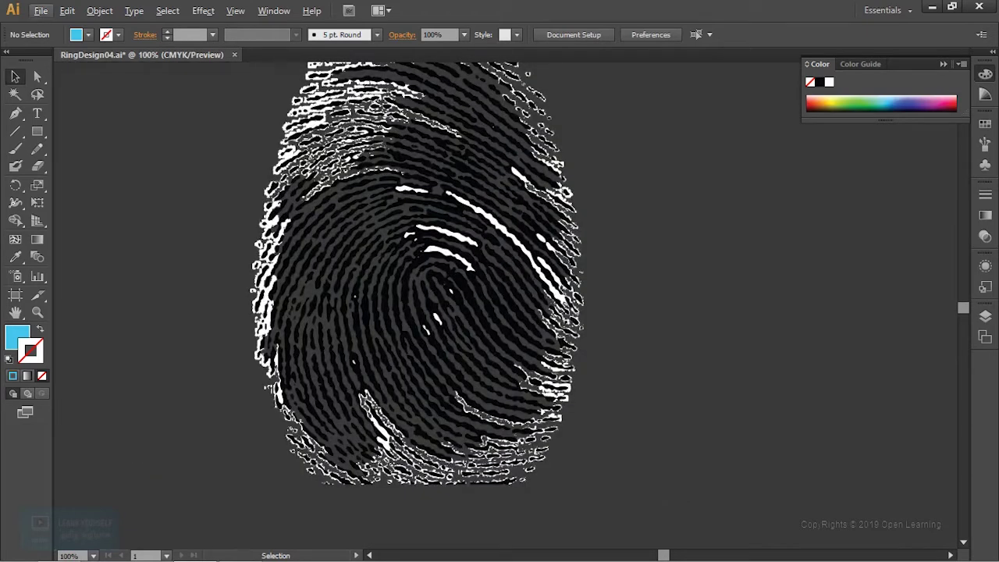
scroll(511, 433, up, 3)
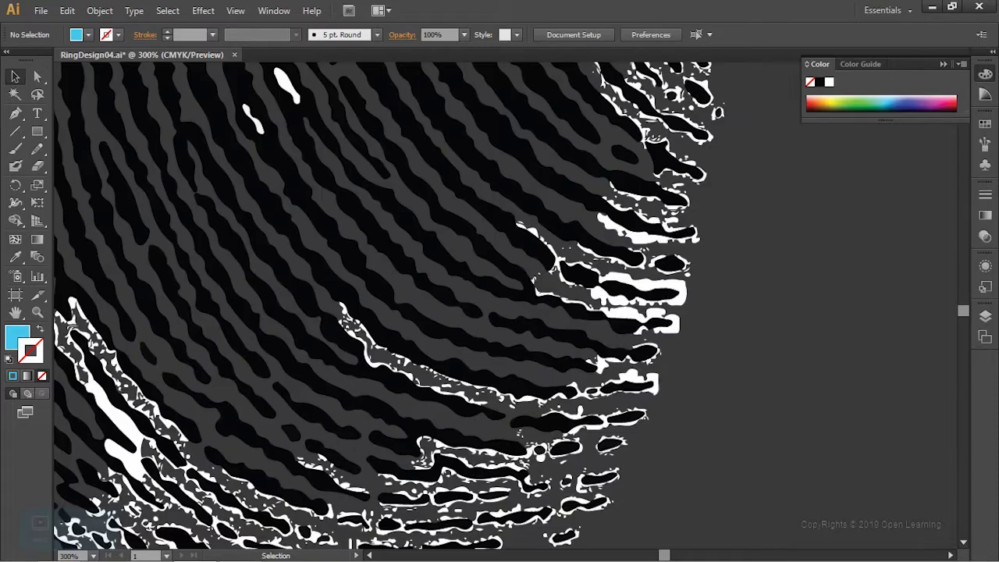
scroll(515, 477, up, 2)
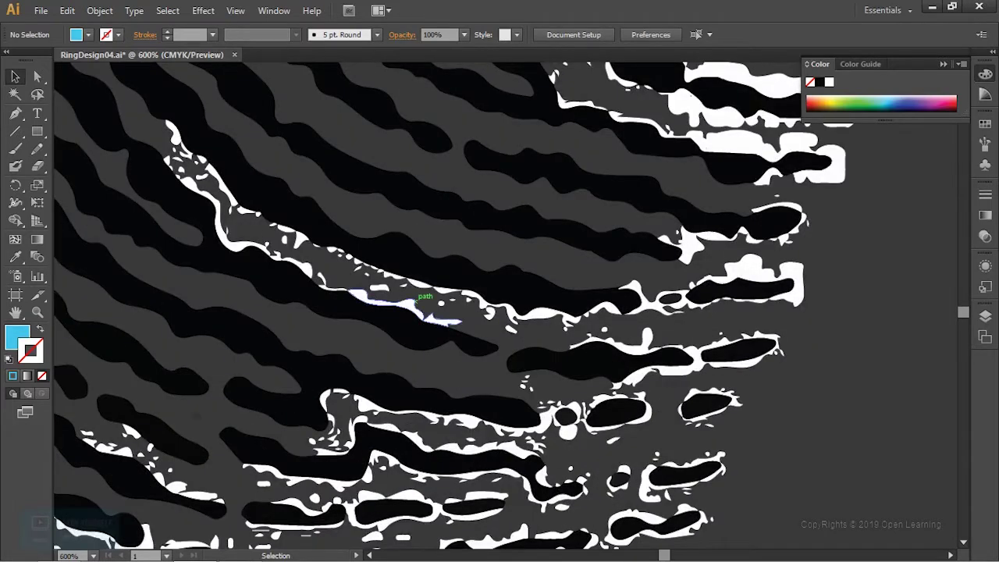
double_click(245, 249)
click(204, 194)
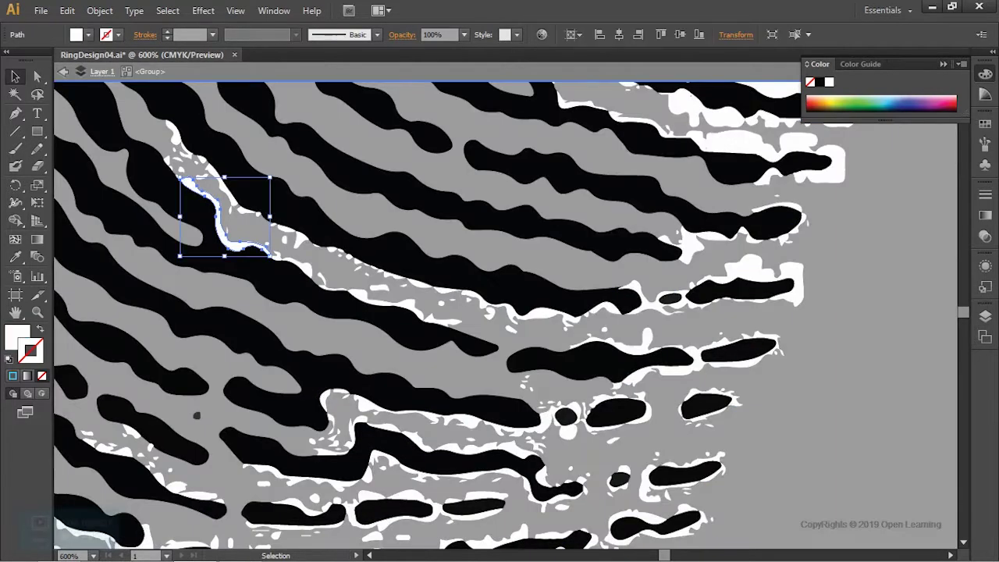
key(ctrl+shift+a)
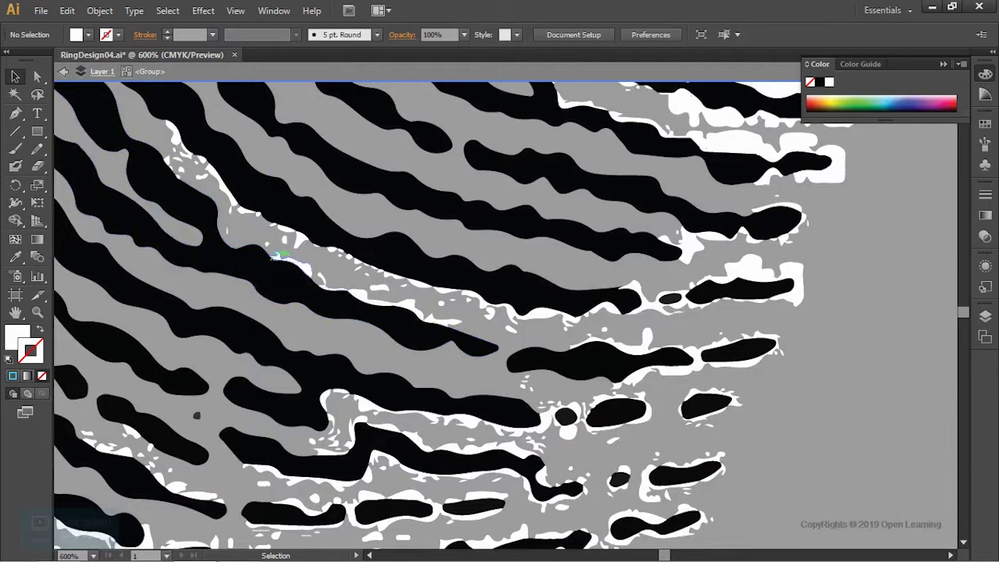
Step: Select small fragments at the print's edge, then zoom out to the whole artwork
scroll(379, 343, down, 2)
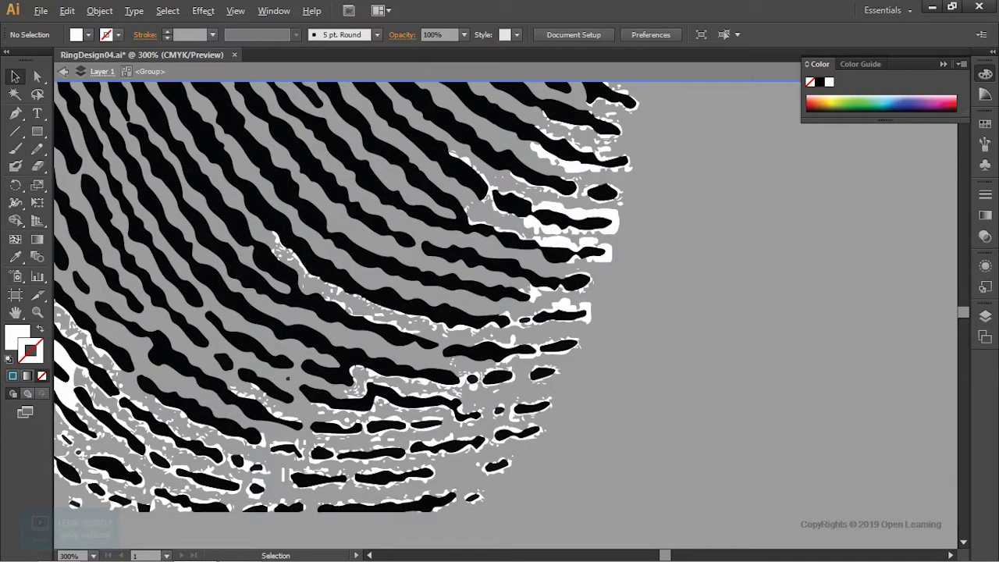
drag(585, 311, 611, 221)
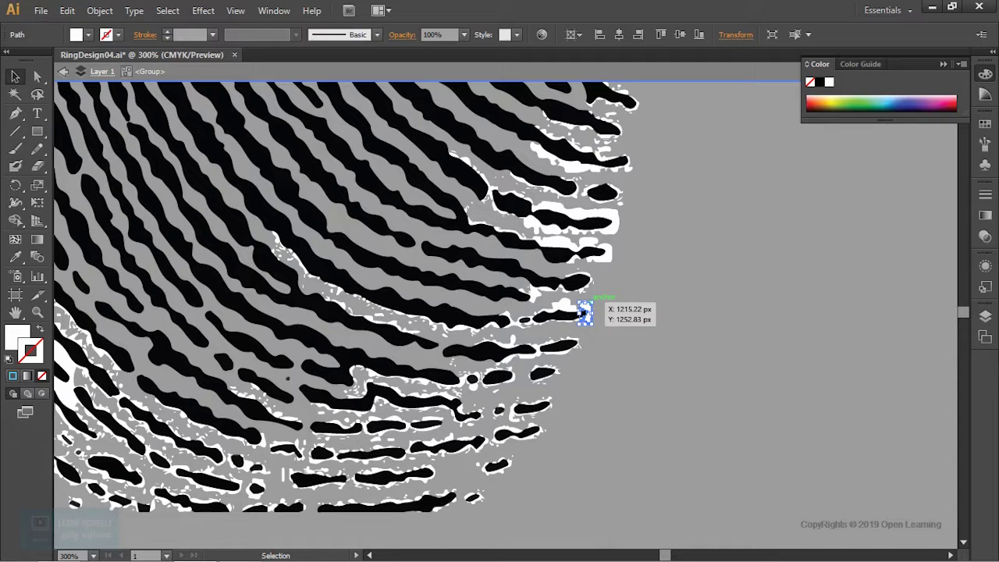
click(612, 221)
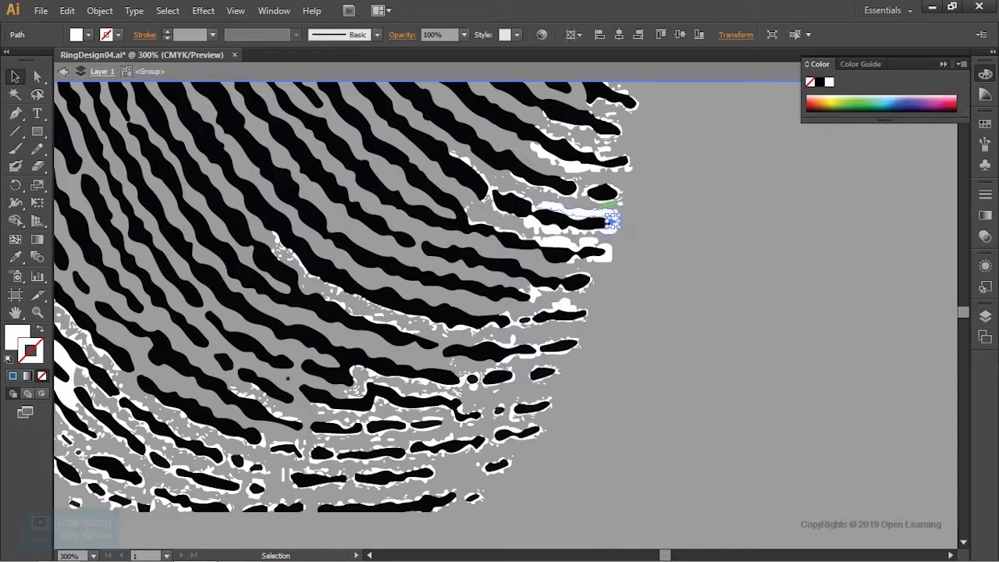
click(616, 224)
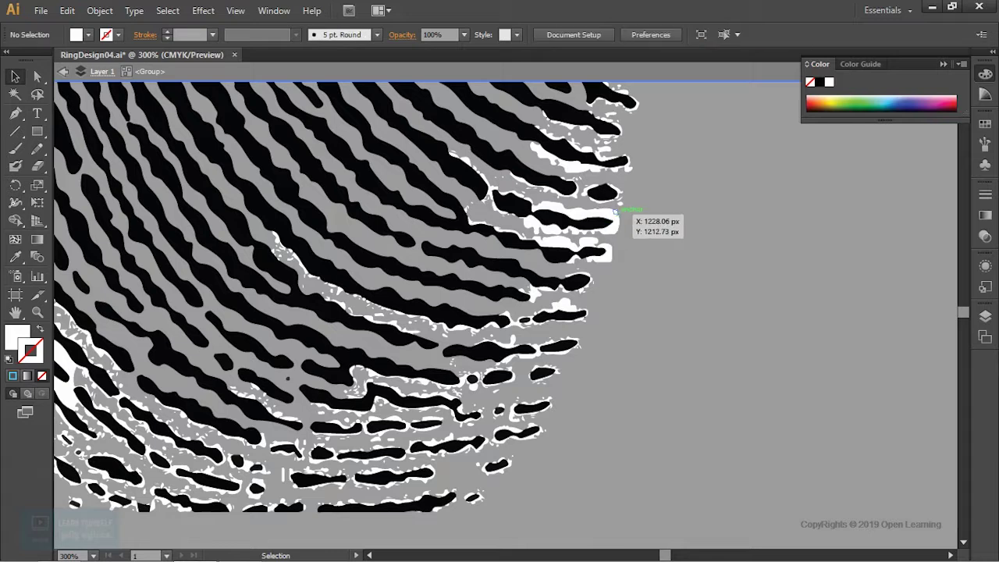
click(616, 225)
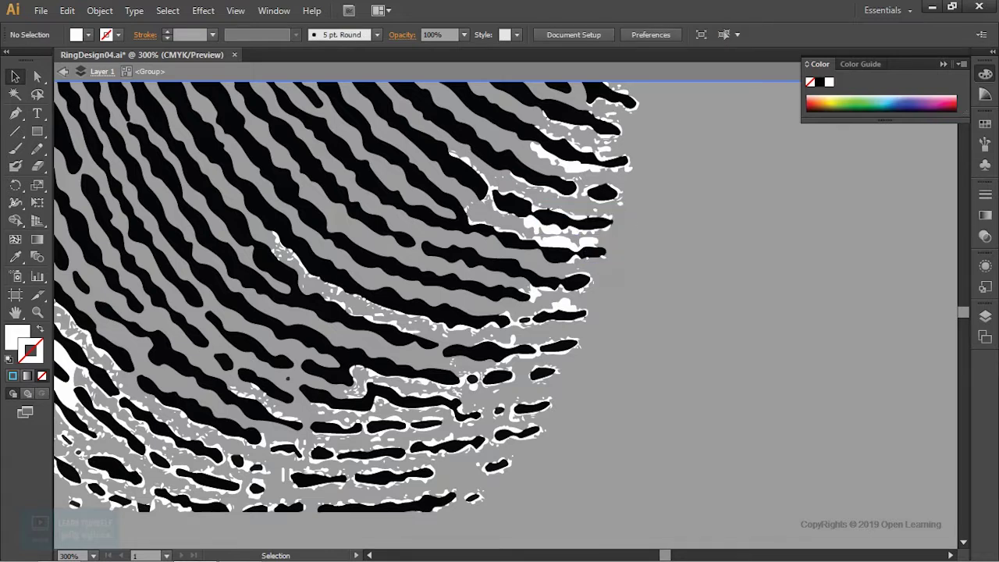
key(ctrl+minus)
key(ctrl+minus)
key(ctrl+minus)
scroll(532, 353, up, 3)
scroll(533, 353, up, 2)
key(ctrl+plus)
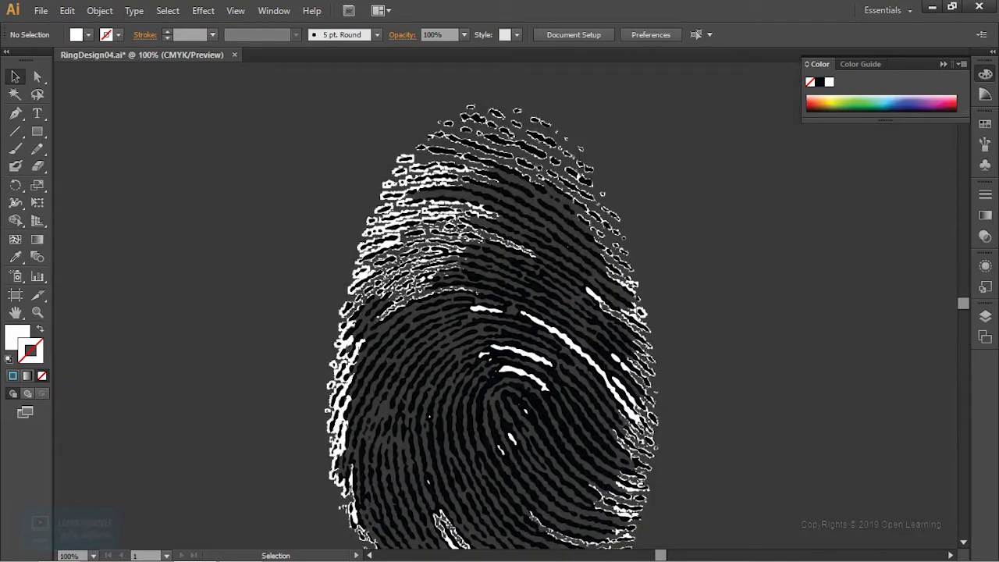
key(ctrl+minus)
Step: Refill the whole fingerprint group with a brighter teal-cyan colour
drag(334, 160, 656, 516)
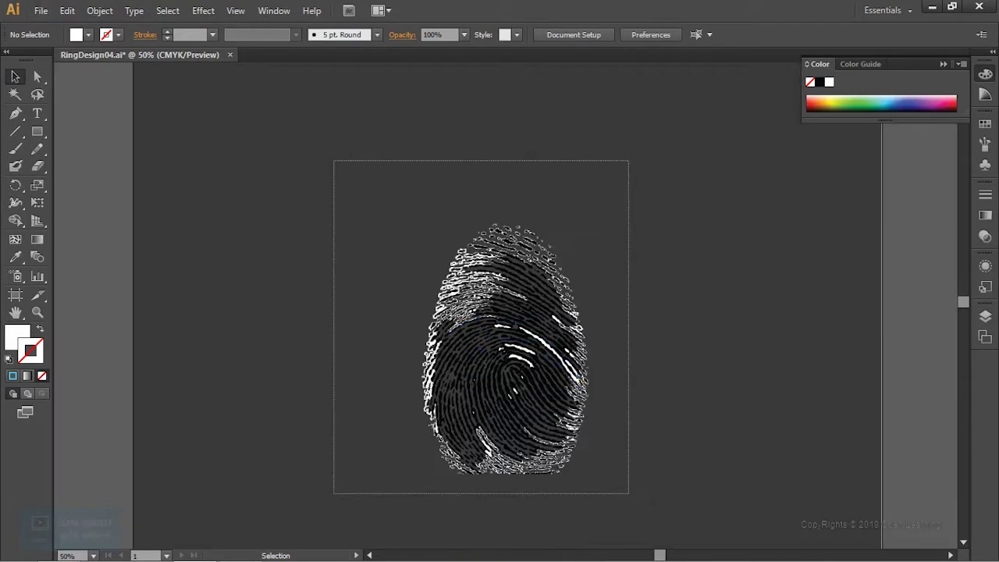
double_click(22, 342)
click(790, 266)
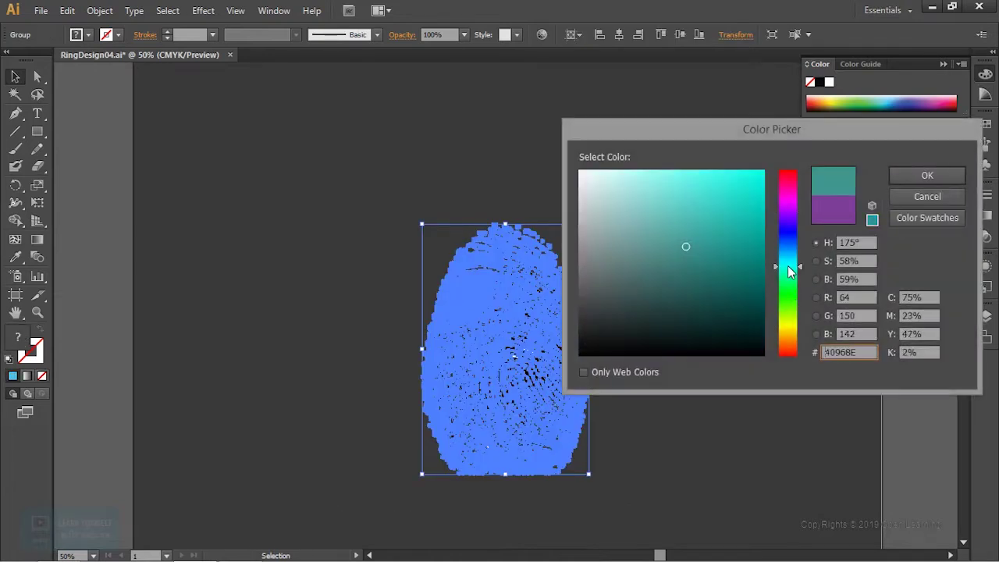
click(762, 182)
click(943, 183)
Step: Deselect and zoom out to 33.33% to show the full artboard
key(ctrl+shift+a)
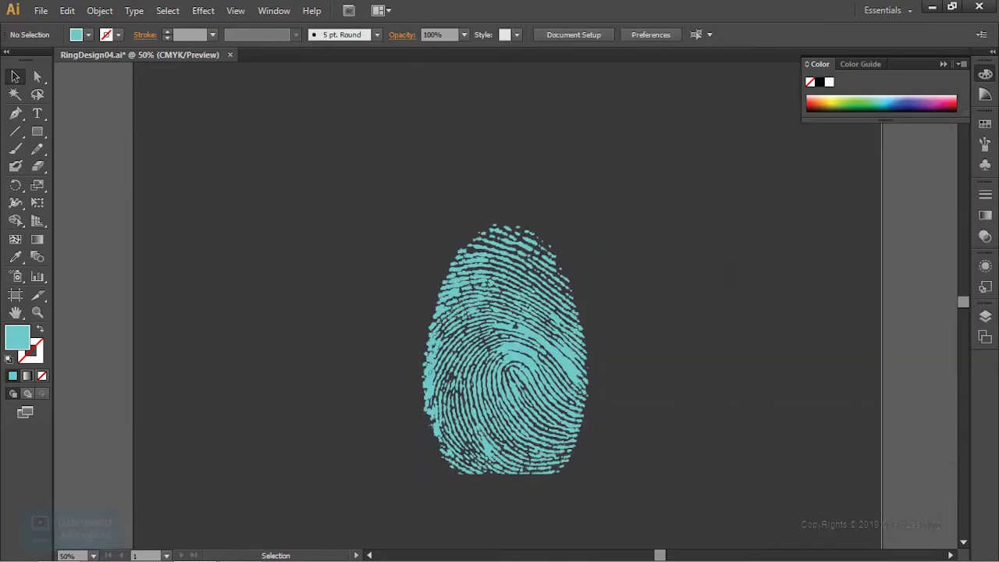
key(ctrl+equal)
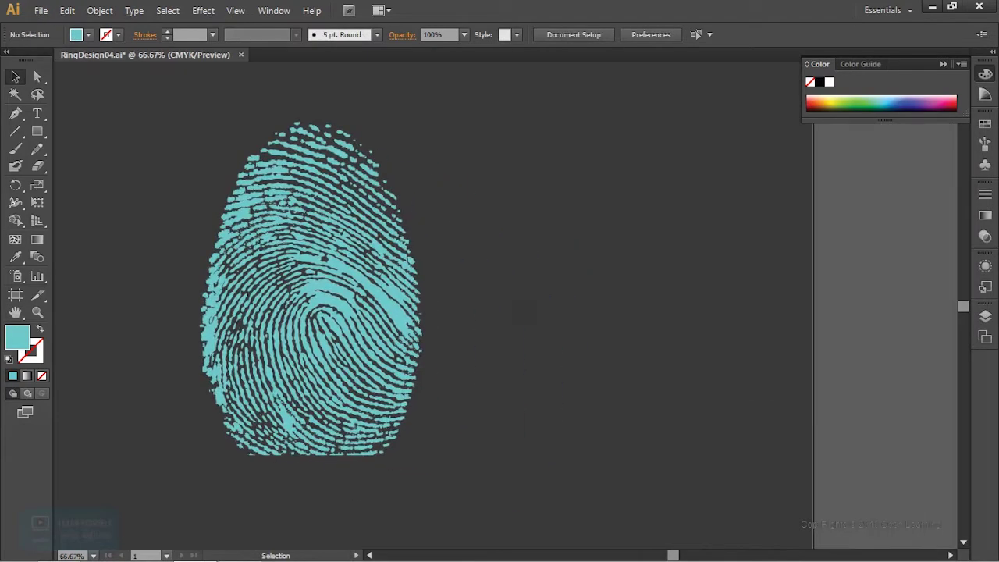
key(ctrl+minus)
key(ctrl+minus)
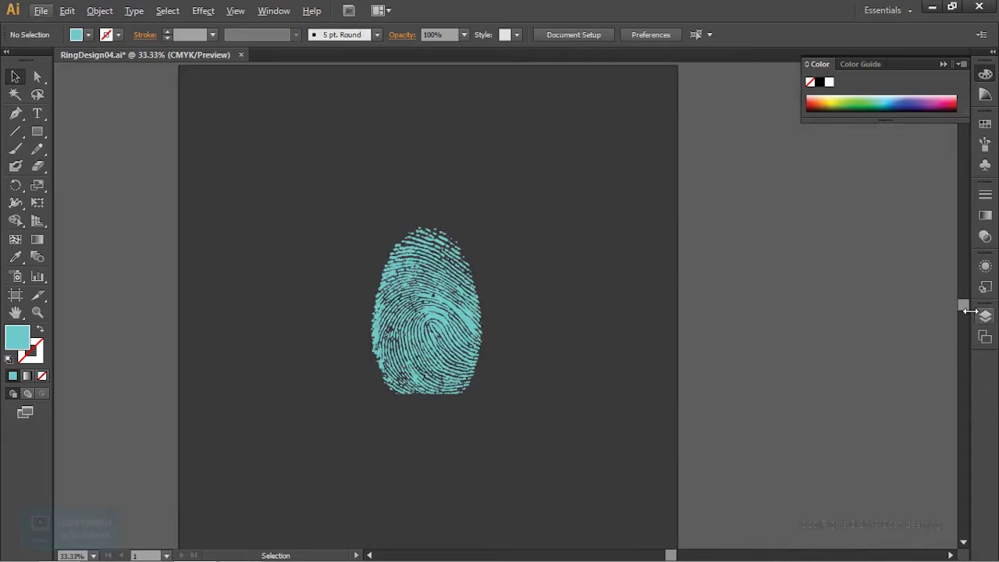
Step: Move the fingerprint left off the artboard, show Layer 3, hide Layer 1, and centre the handprint
click(985, 316)
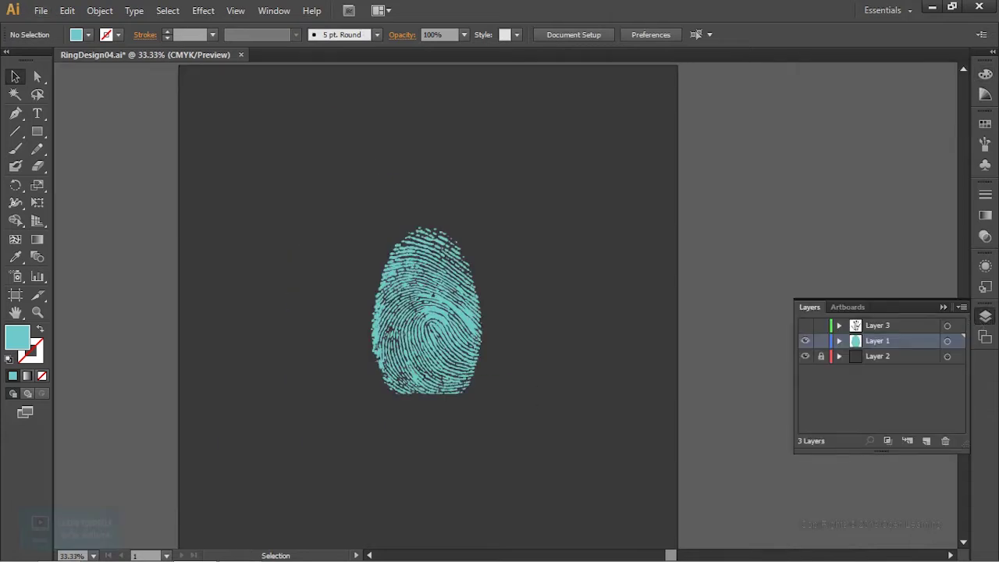
key(ctrl+a)
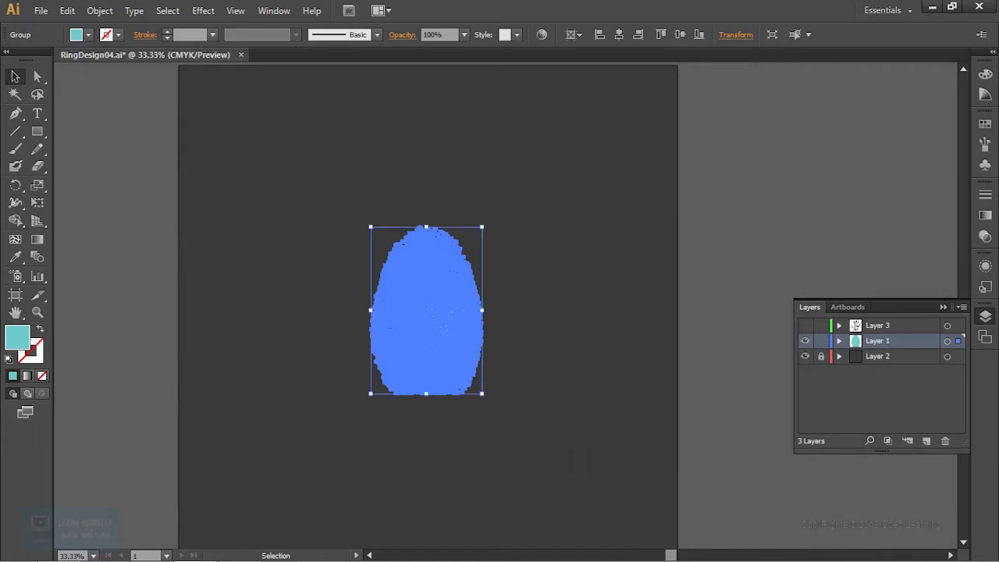
drag(468, 324, 175, 316)
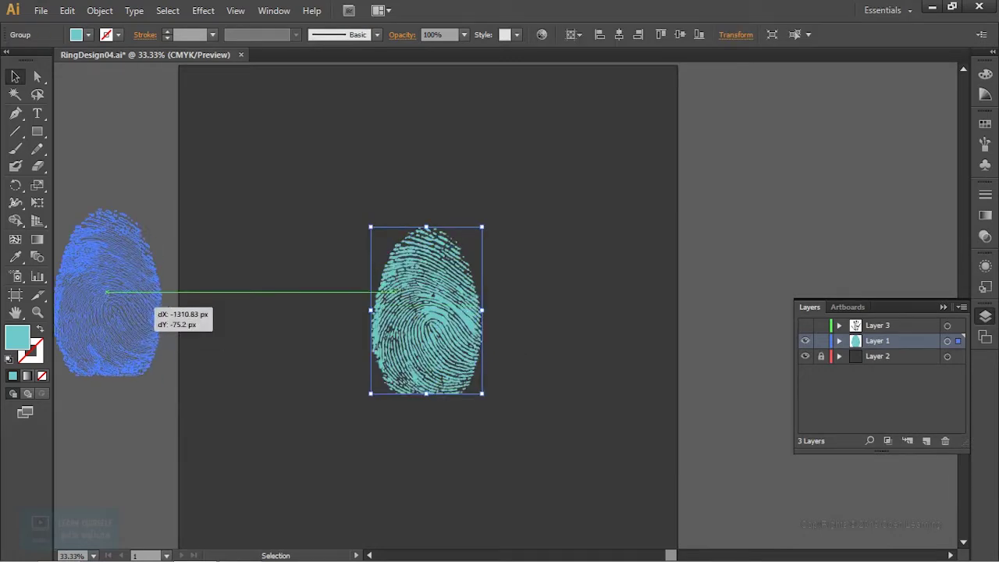
drag(187, 316, 220, 316)
key(ctrl+shift+a)
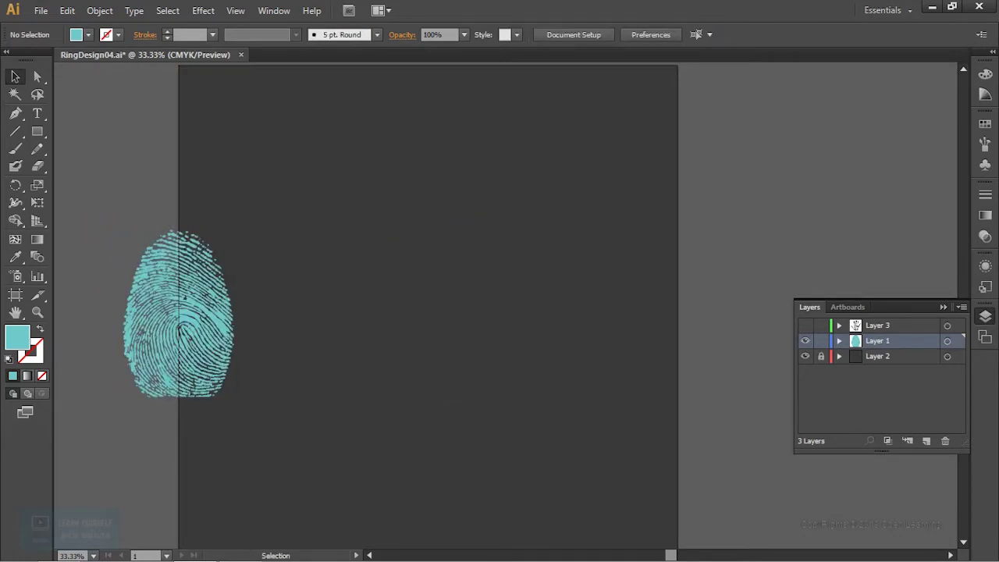
click(805, 324)
drag(724, 332, 515, 351)
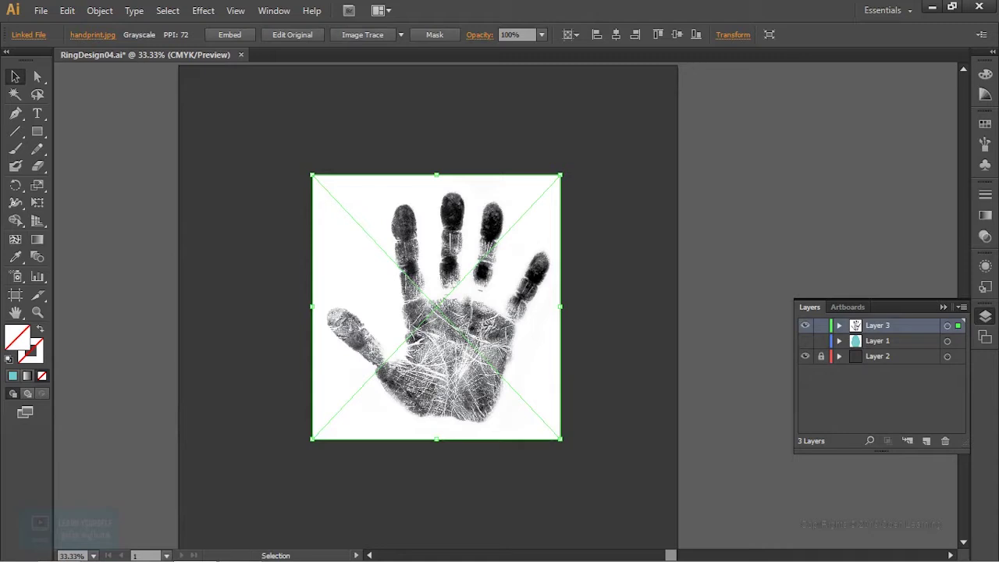
Step: Trace the handprint photo with High Fidelity Photo and expand it into vector paths
click(401, 35)
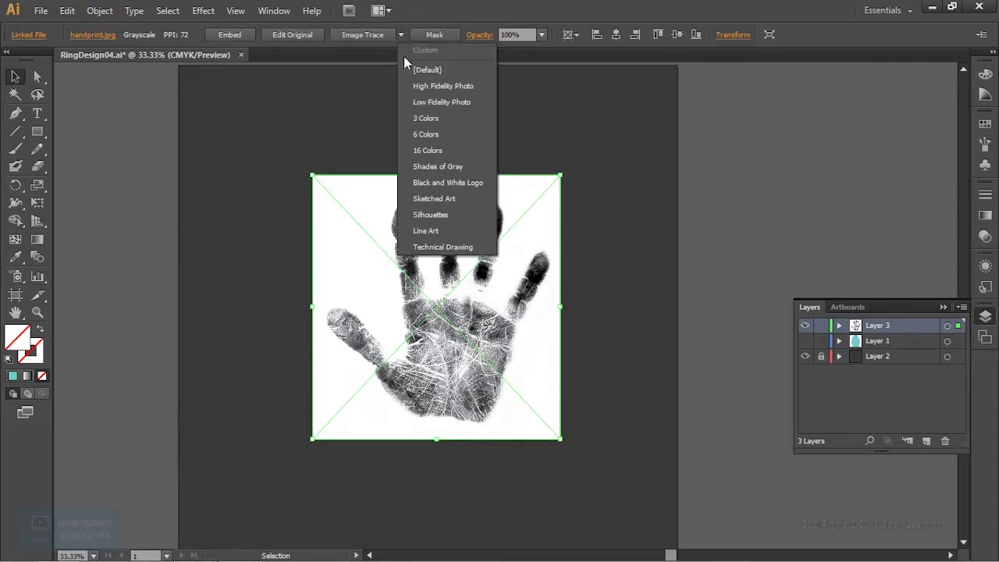
click(449, 88)
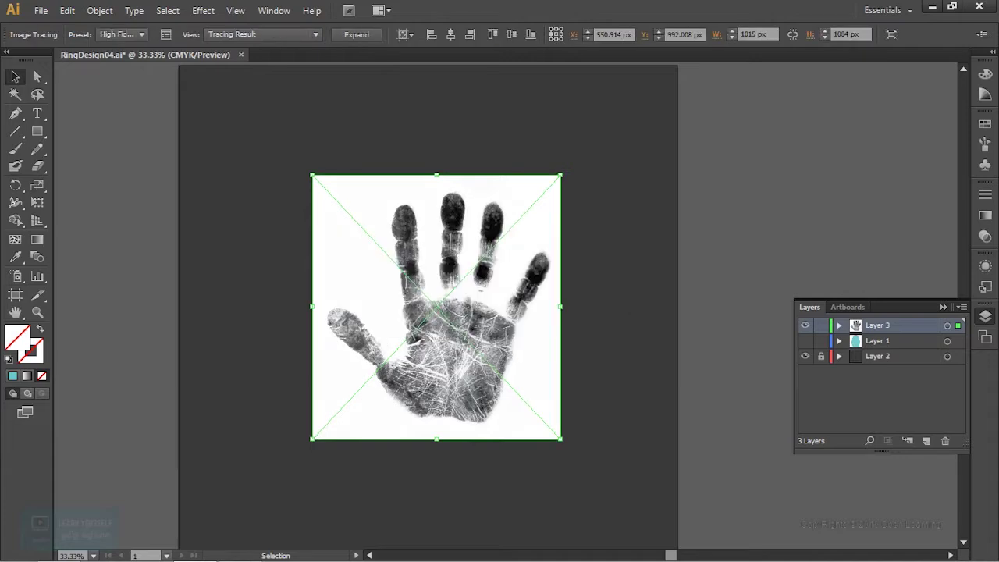
click(362, 39)
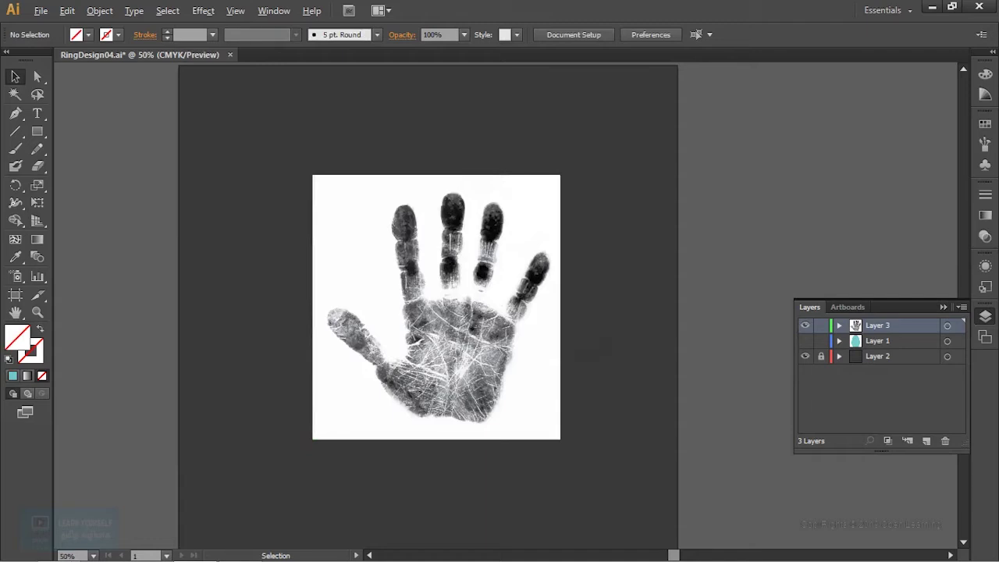
Step: Isolate the handprint group and delete the white background, fingertip shape and white specks around the fingers
key(ctrl+plus)
double_click(435, 117)
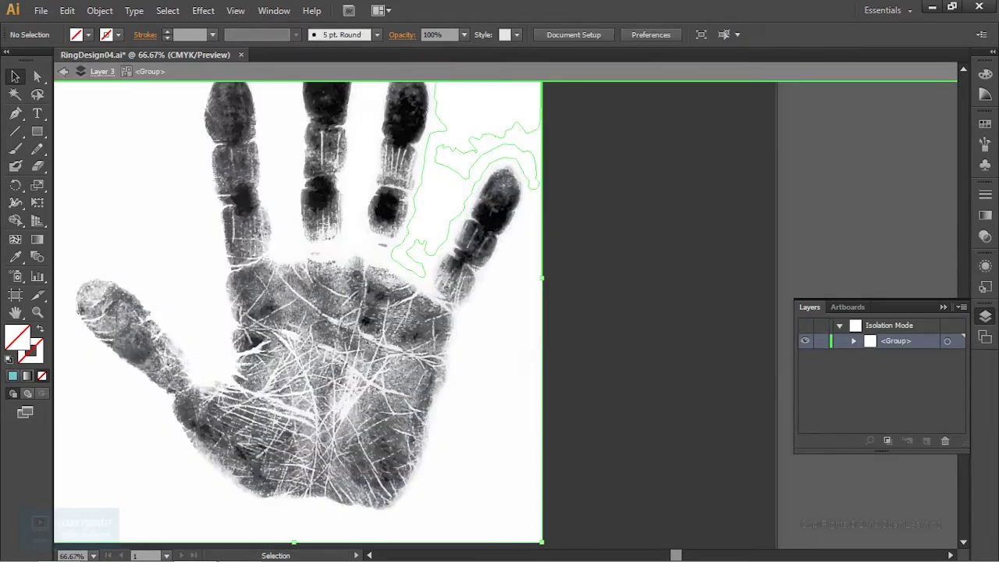
key(Delete)
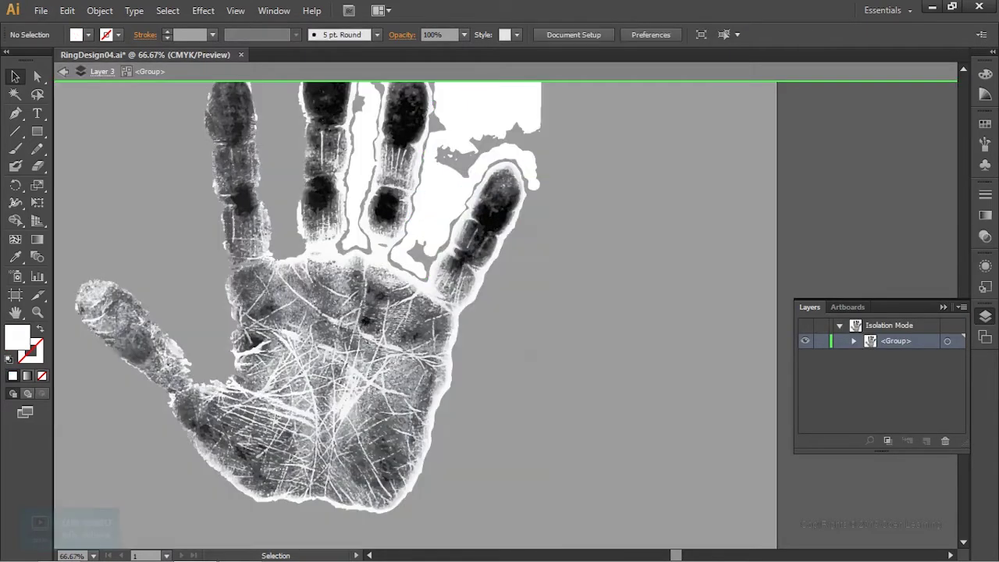
click(512, 144)
key(Delete)
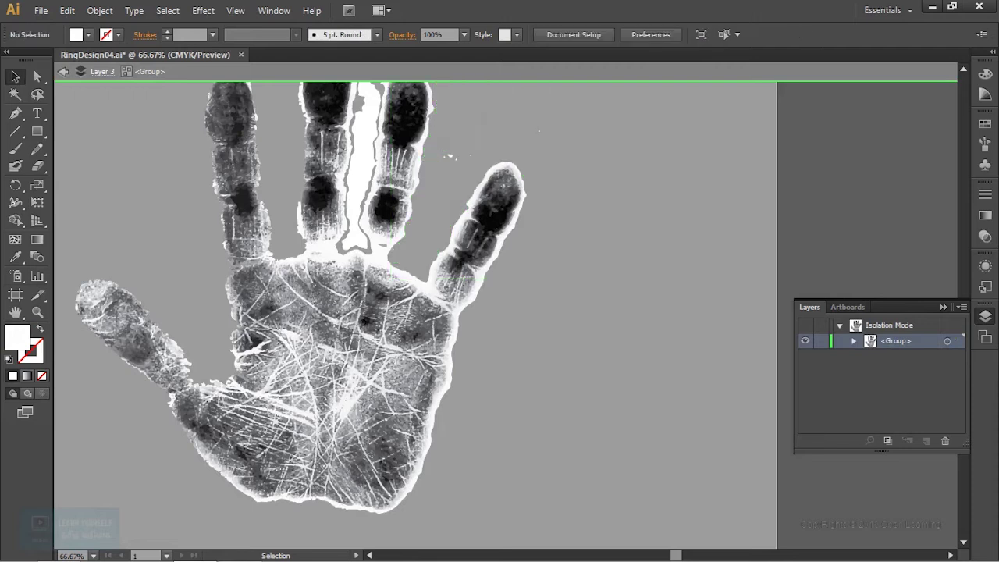
drag(359, 172, 429, 335)
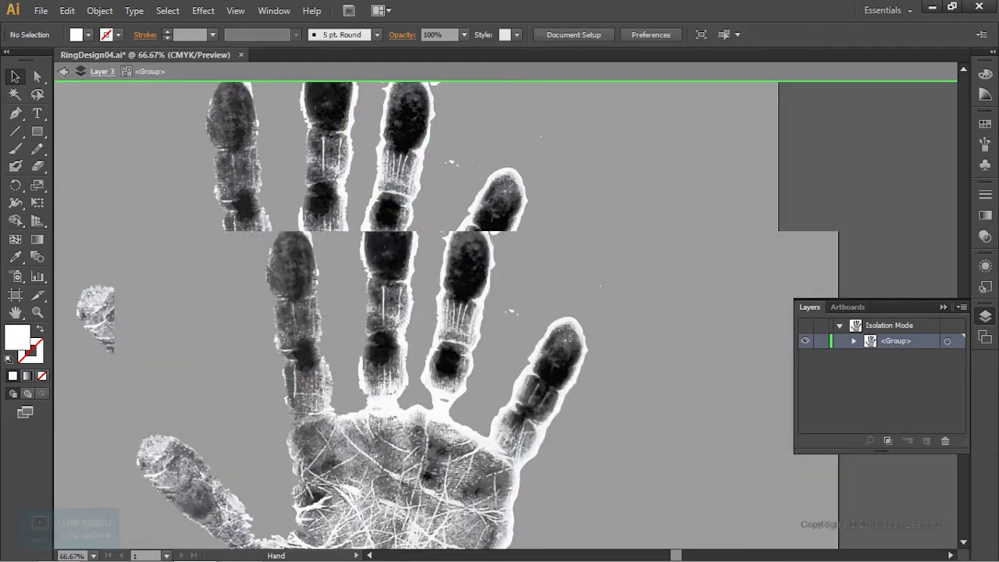
click(441, 192)
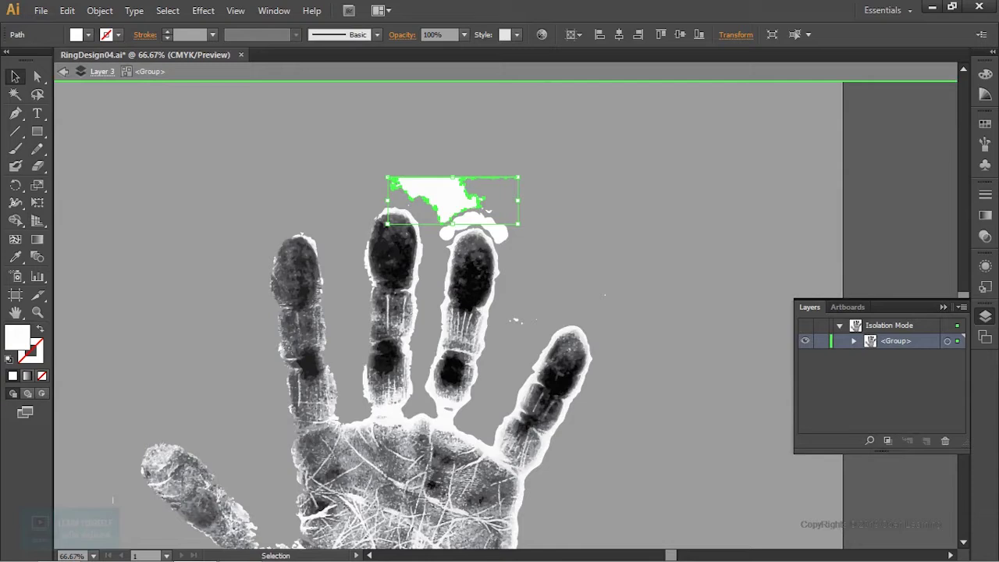
key(Delete)
click(486, 226)
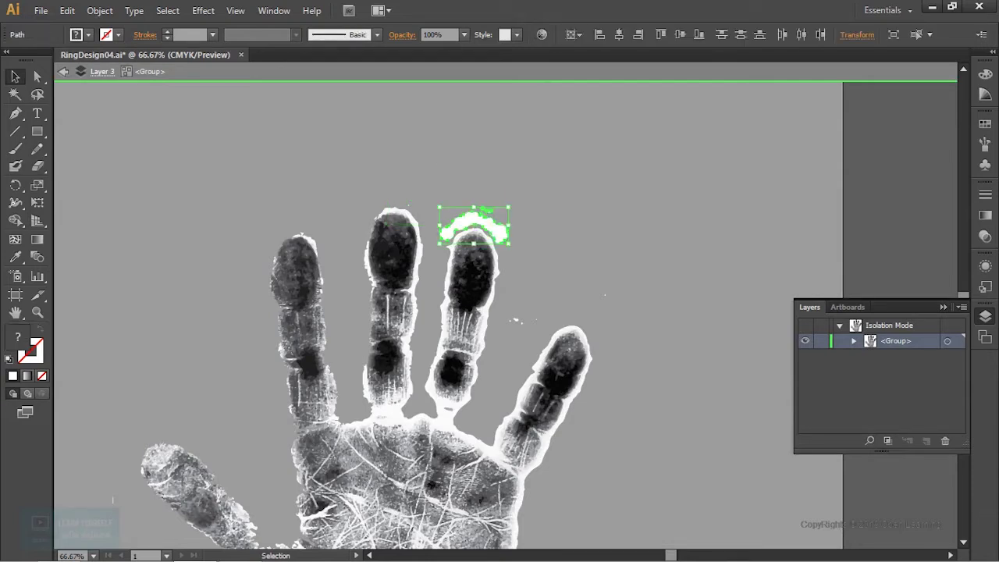
key(Delete)
click(515, 320)
key(Delete)
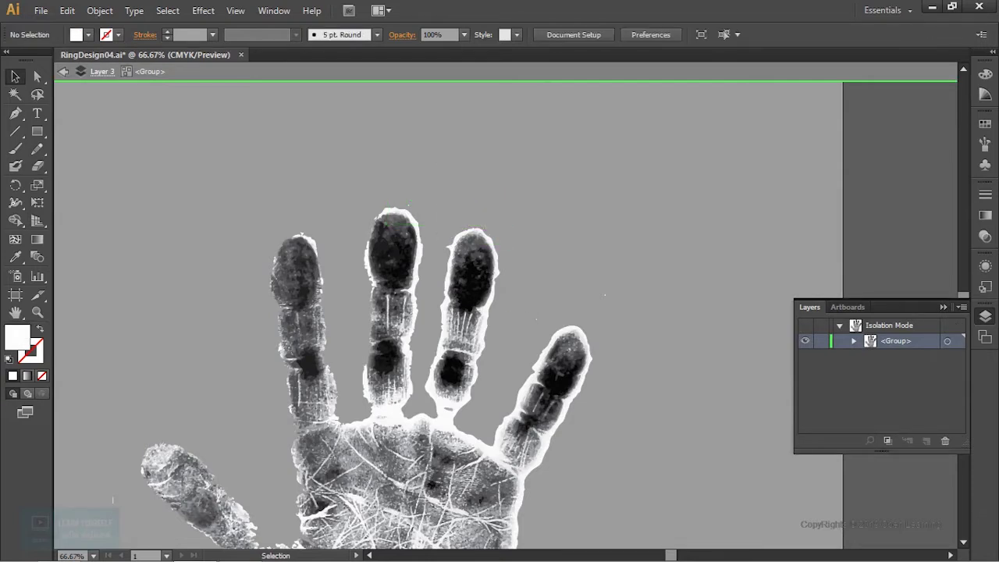
Step: Exit isolation mode and check the whole traced handprint
scroll(468, 312, down, 3)
key(ctrl+minus)
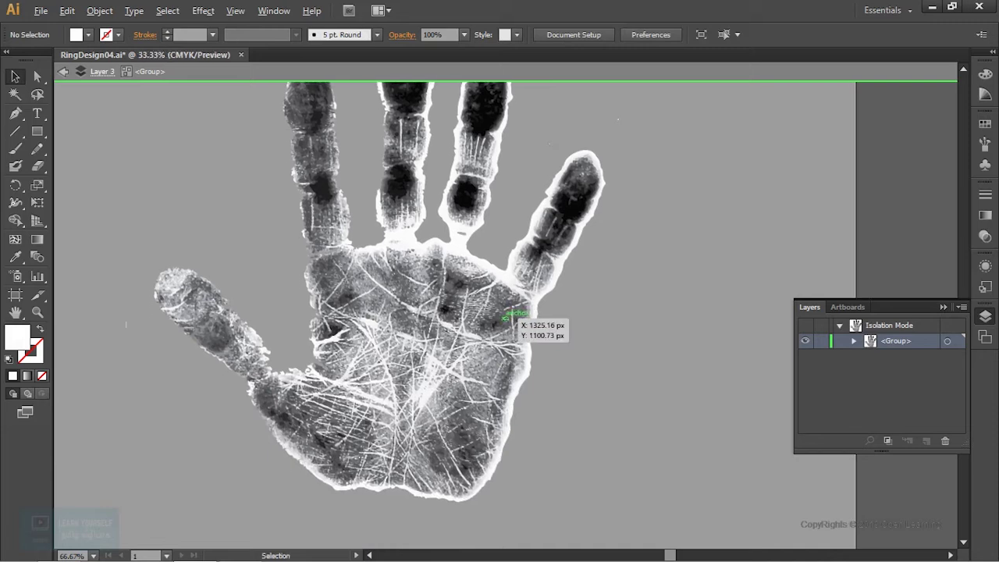
key(Escape)
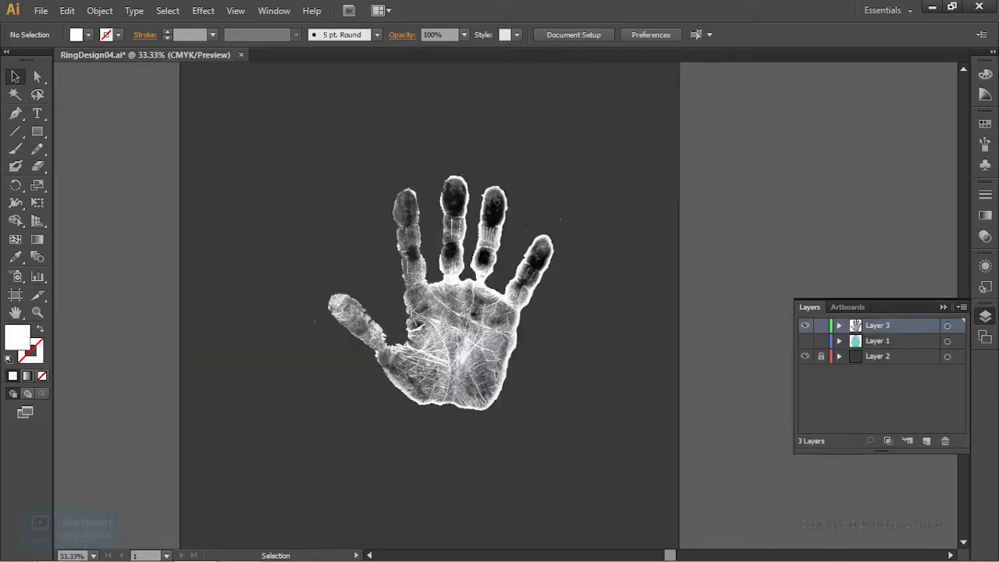
drag(324, 343, 330, 344)
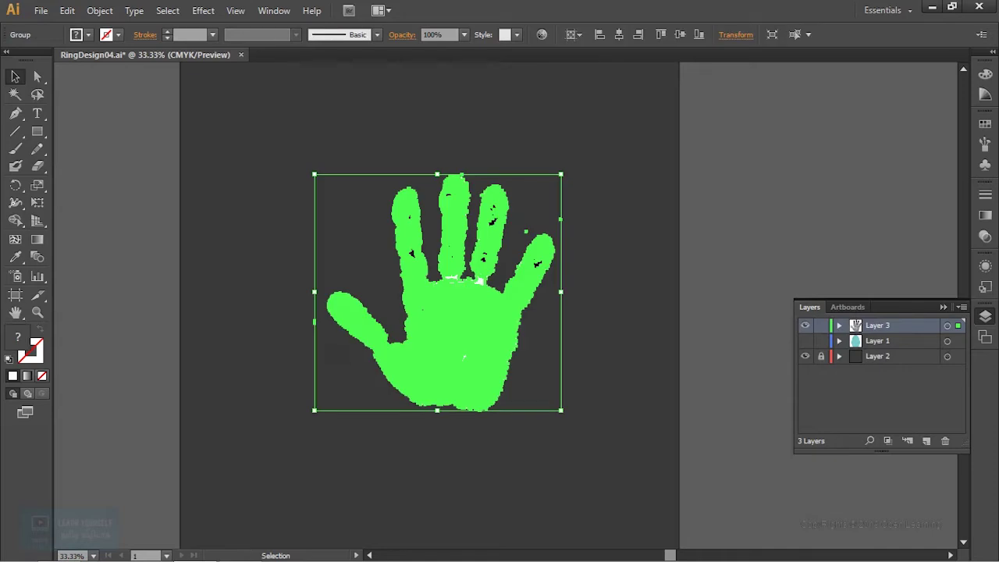
key(Delete)
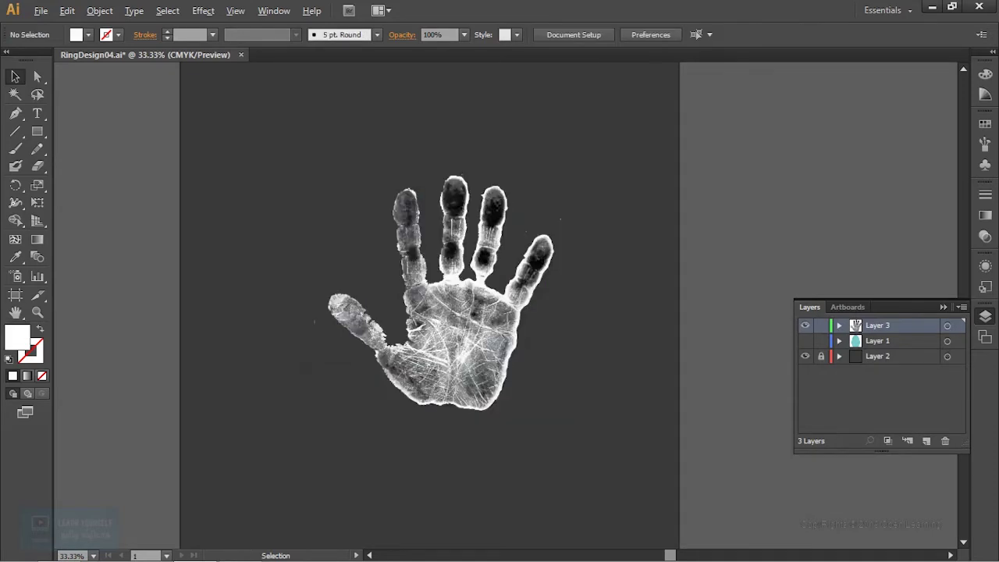
scroll(330, 290, up, 2)
Step: Re-isolate the group, delete the stray speck right of the fingers, exit, and select the whole handprint
double_click(330, 291)
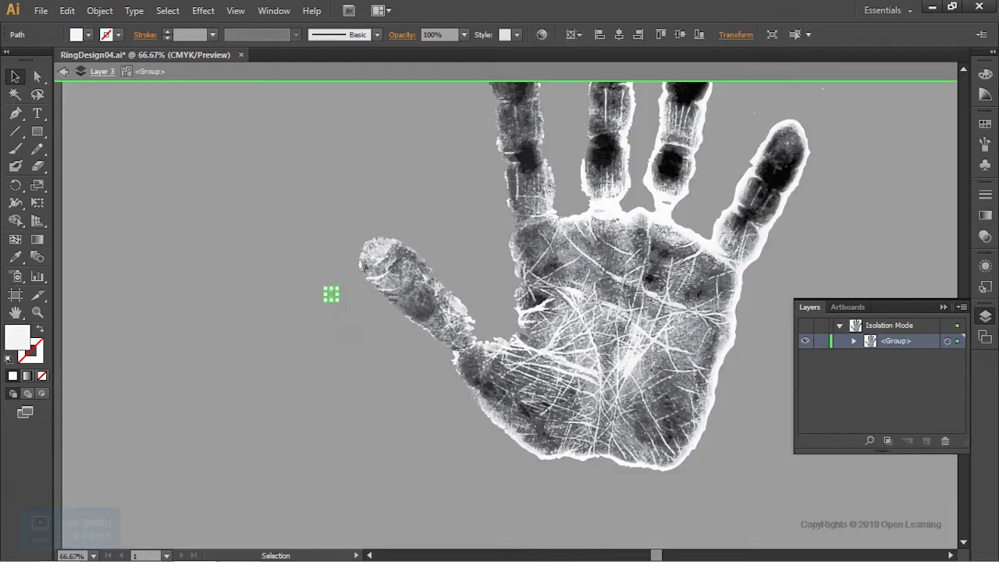
click(331, 294)
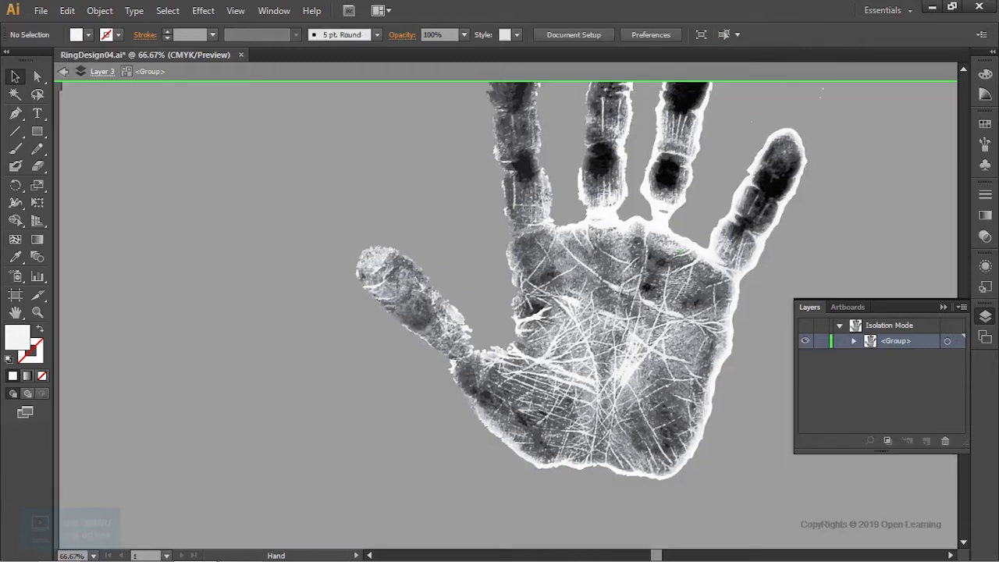
drag(331, 294, 143, 497)
drag(613, 255, 666, 306)
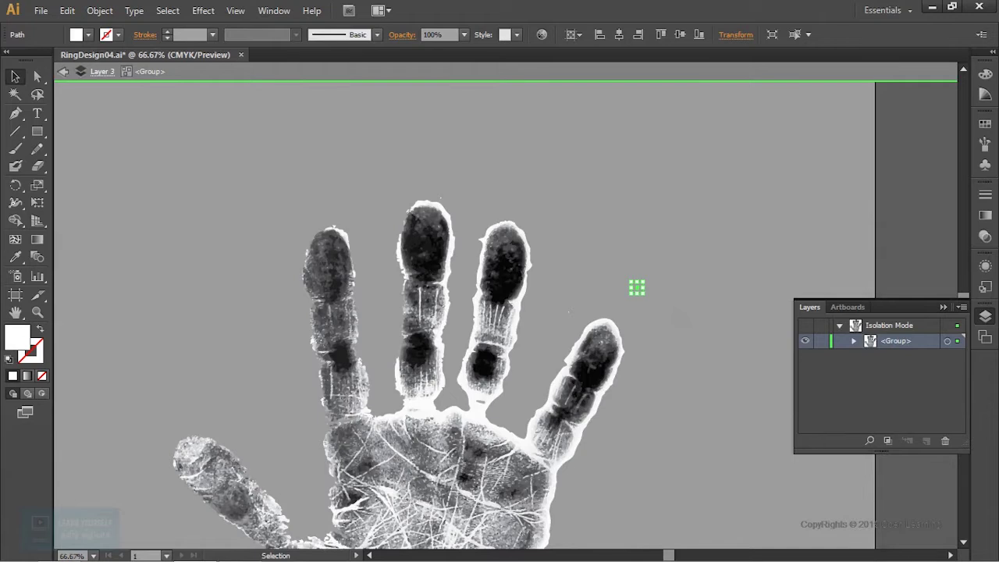
key(Delete)
key(Escape)
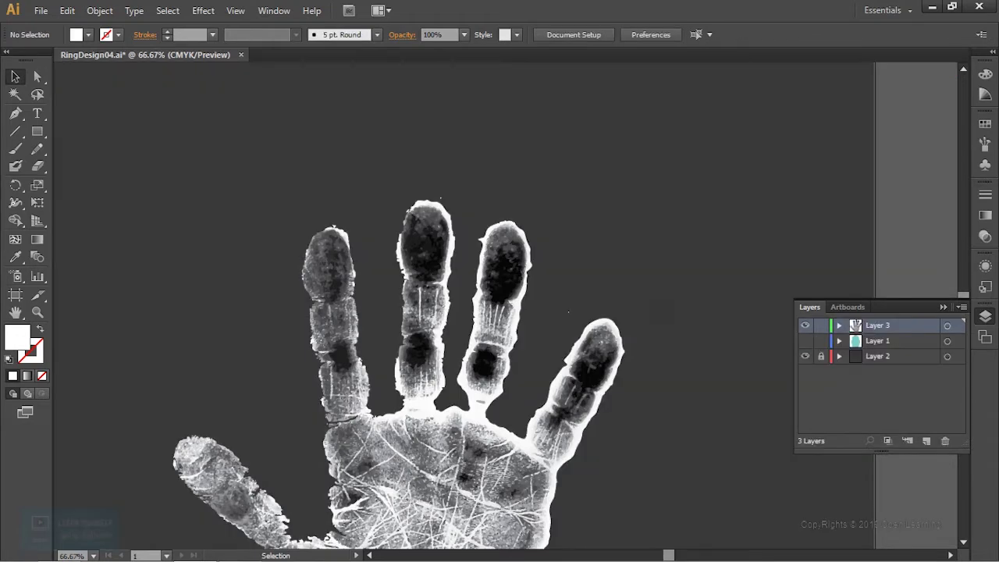
key(ctrl+minus)
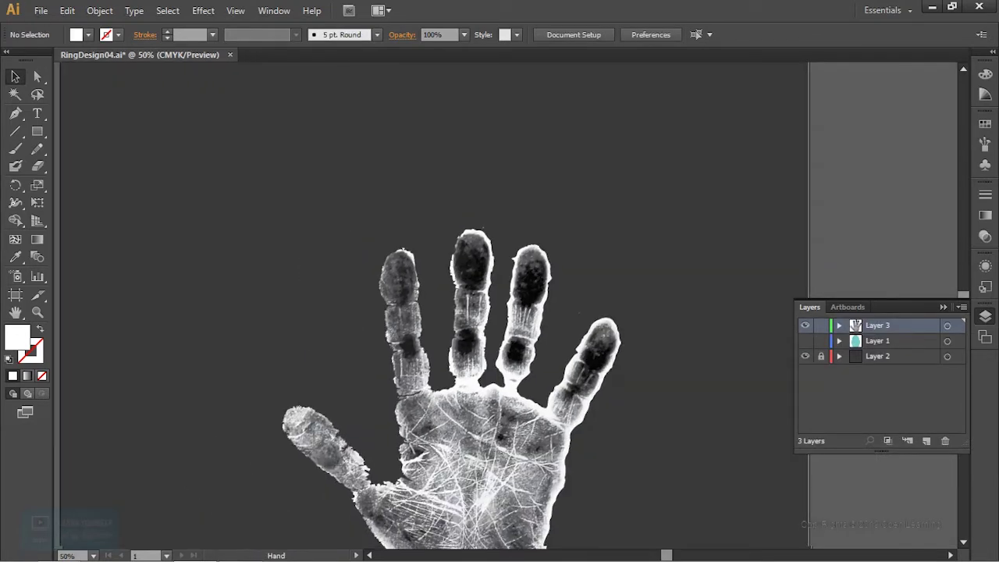
key(ctrl+minus)
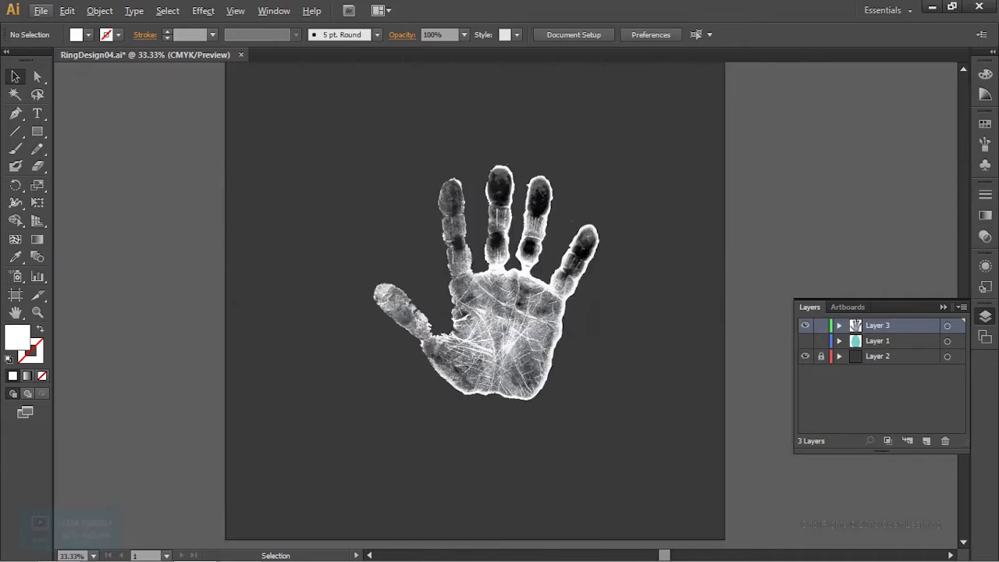
drag(243, 132, 685, 493)
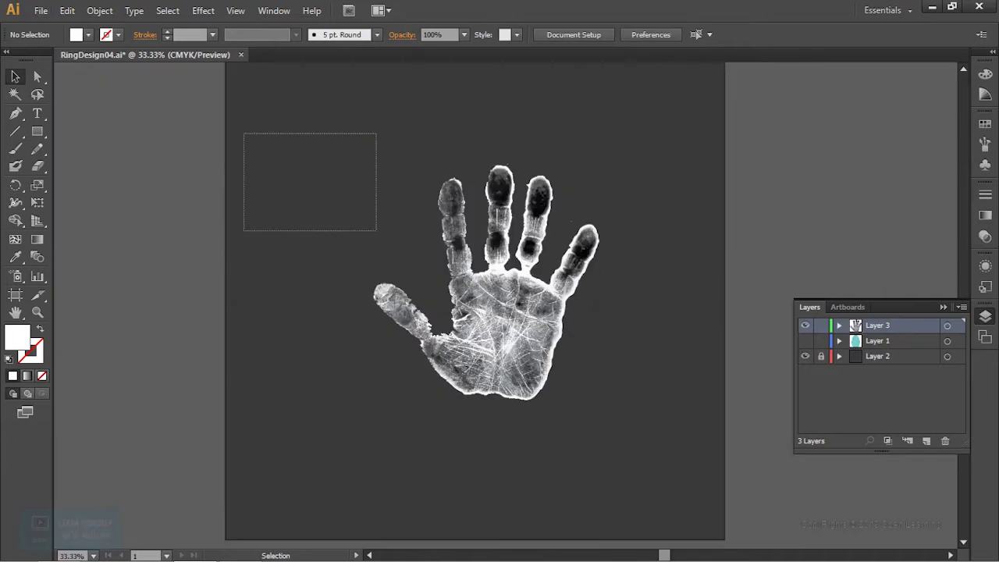
Step: Read the fingerprint's teal, fill the handprint with hex 6FC9C9, and deselect it
double_click(18, 341)
click(804, 340)
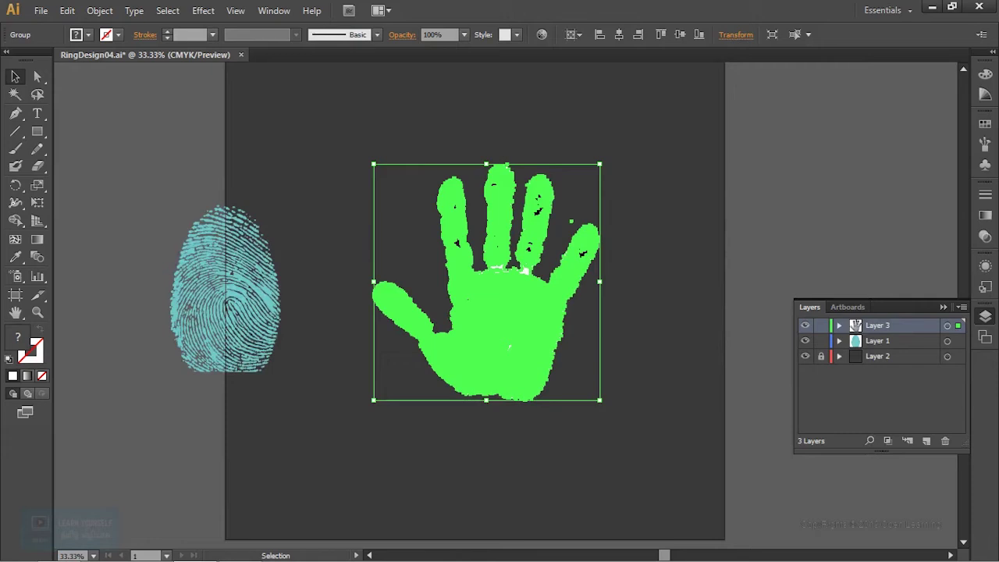
click(215, 300)
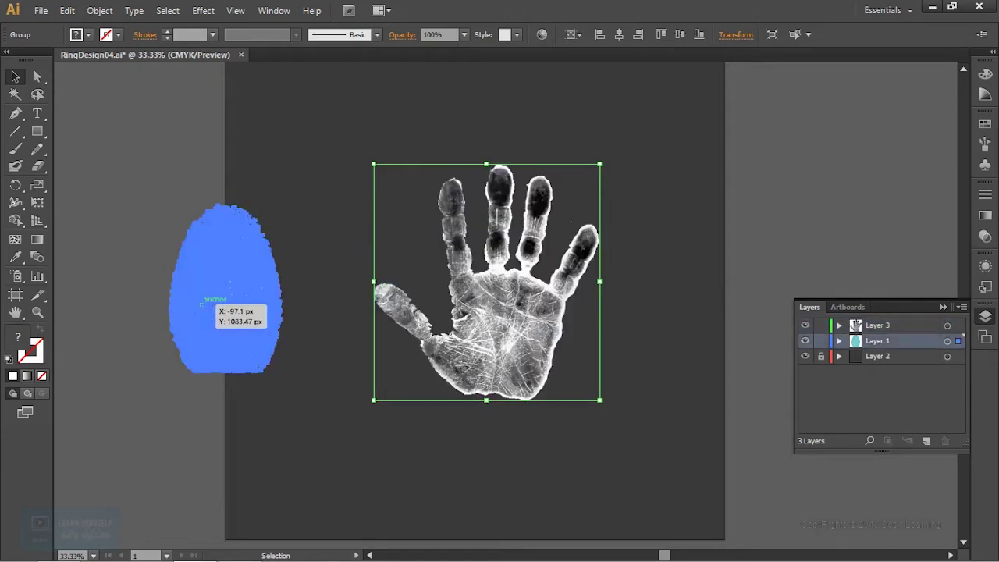
double_click(19, 337)
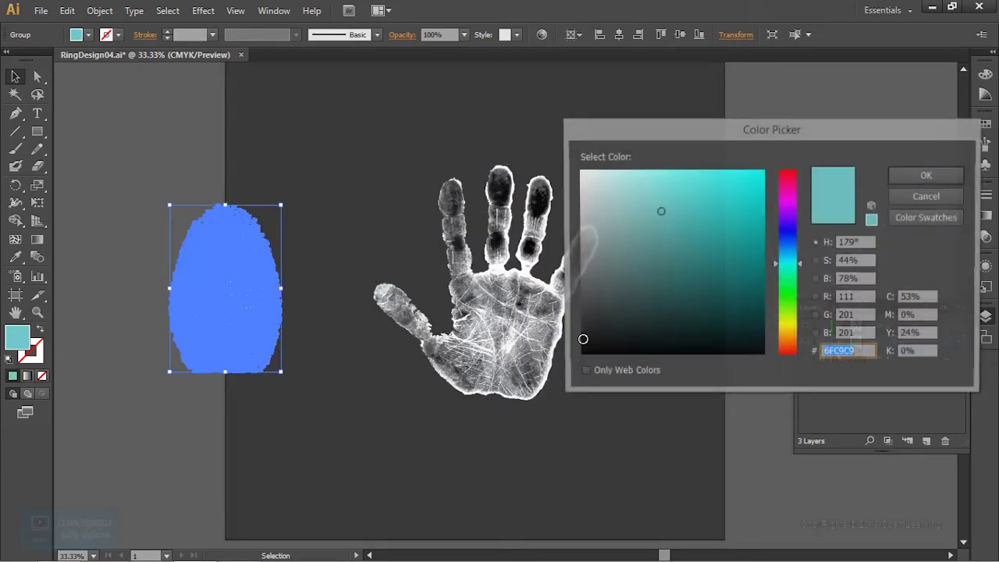
click(954, 197)
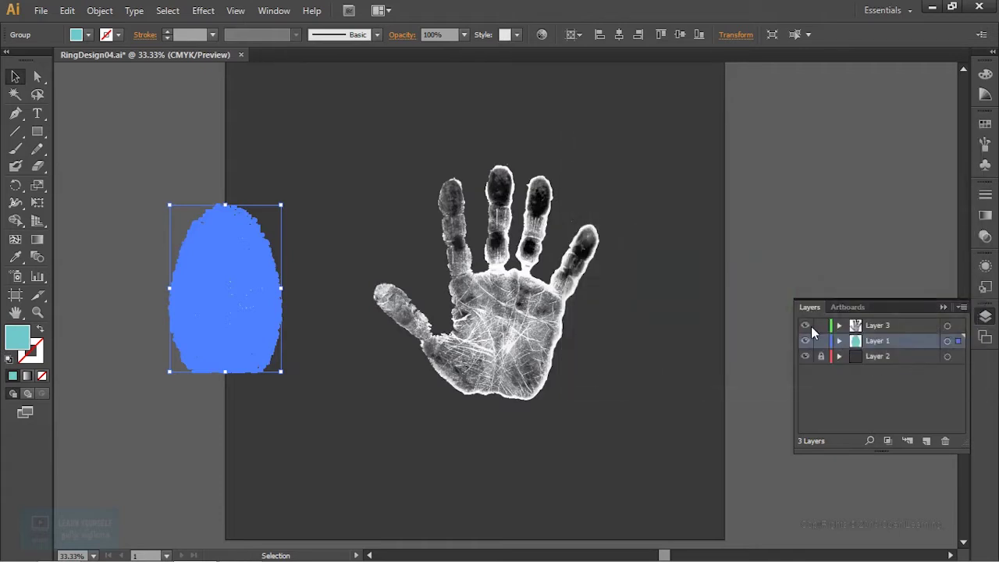
click(947, 325)
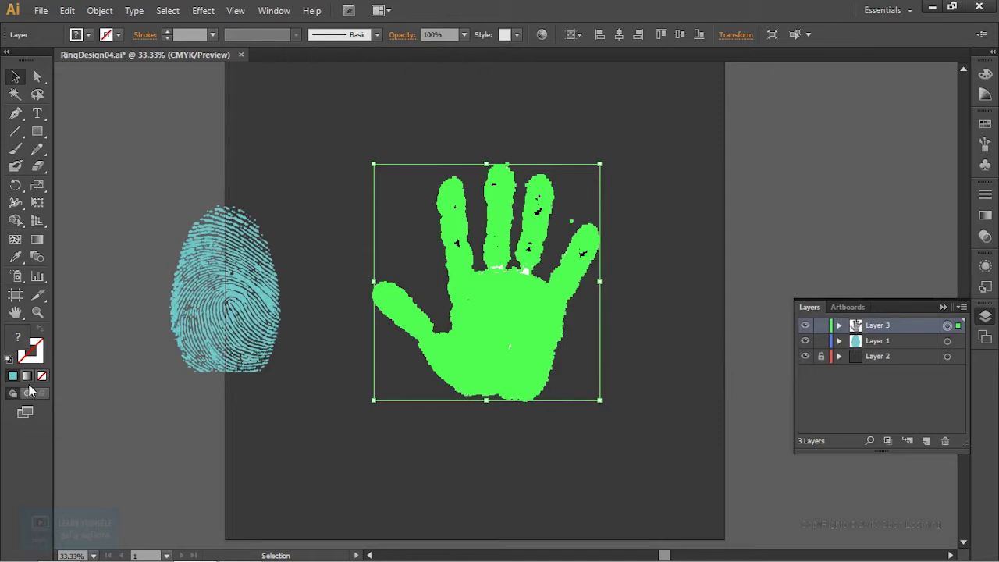
double_click(21, 347)
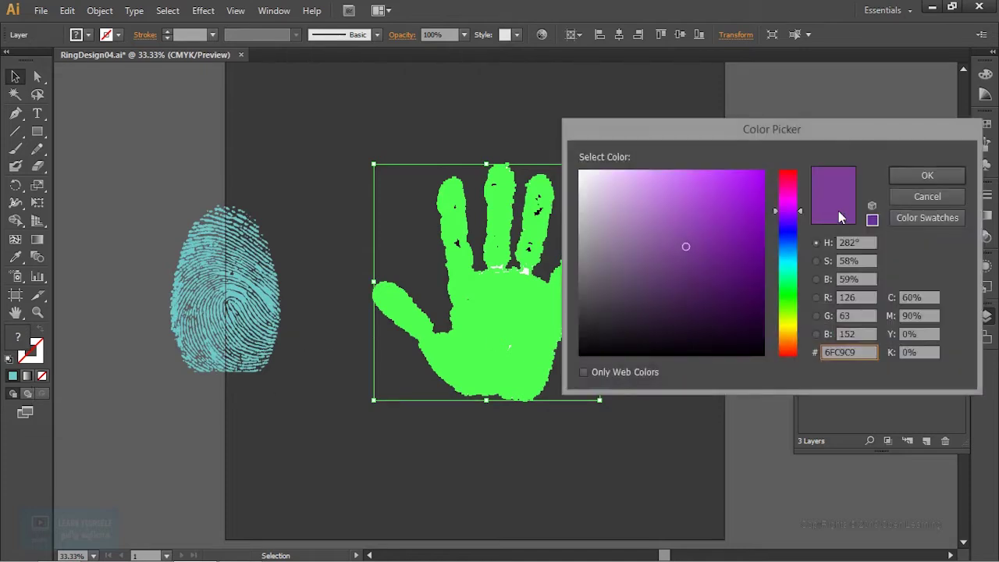
click(908, 173)
key(ctrl+shift+a)
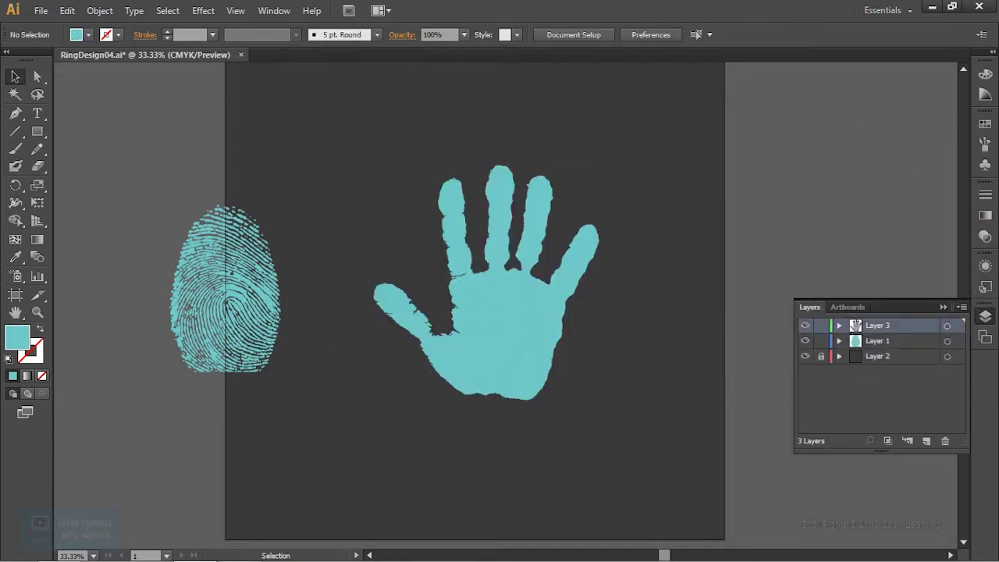
scroll(547, 369, up, 2)
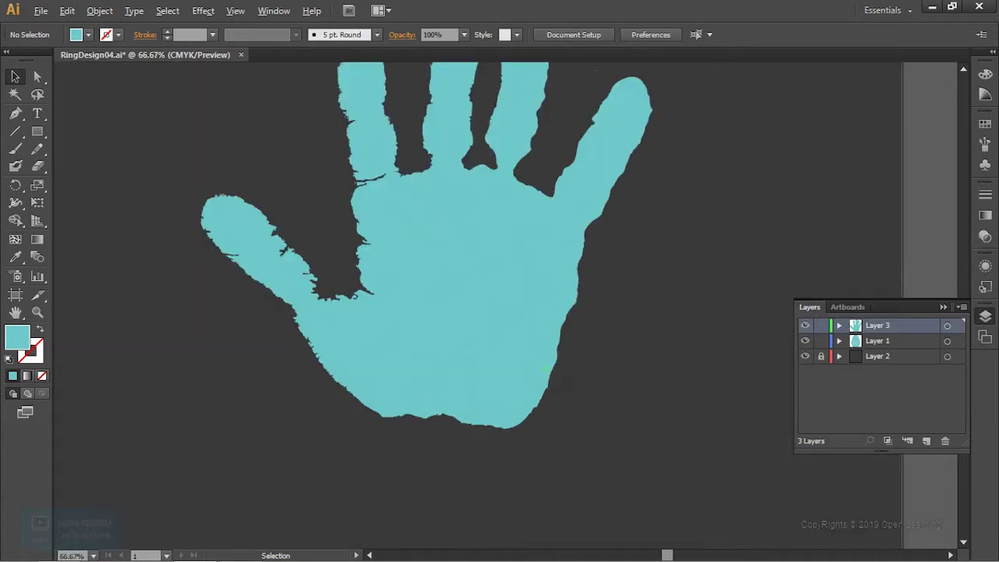
Step: Select and deselect the traced hand group while scrolling around the artwork
scroll(546, 369, up, 2)
scroll(546, 369, down, 1)
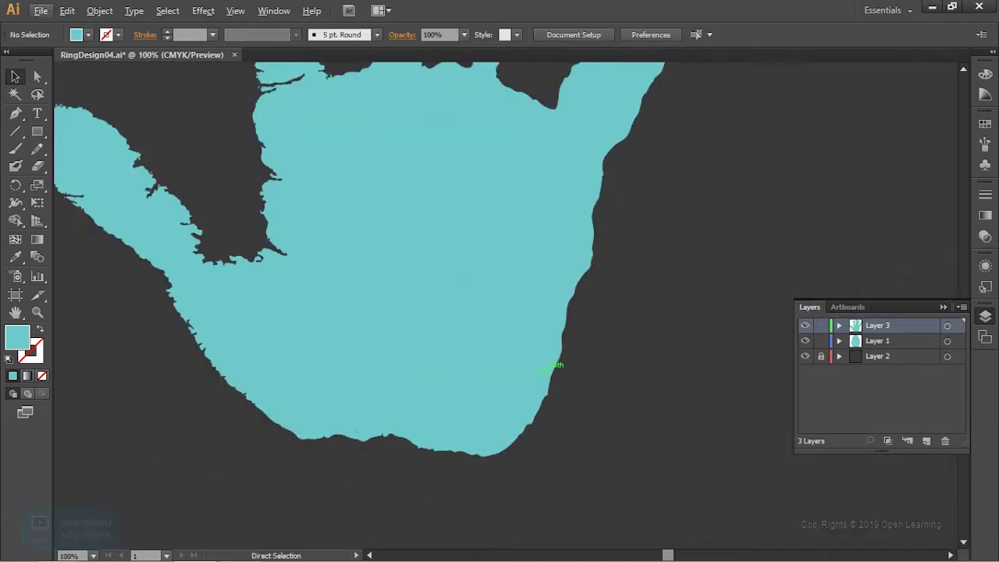
click(550, 367)
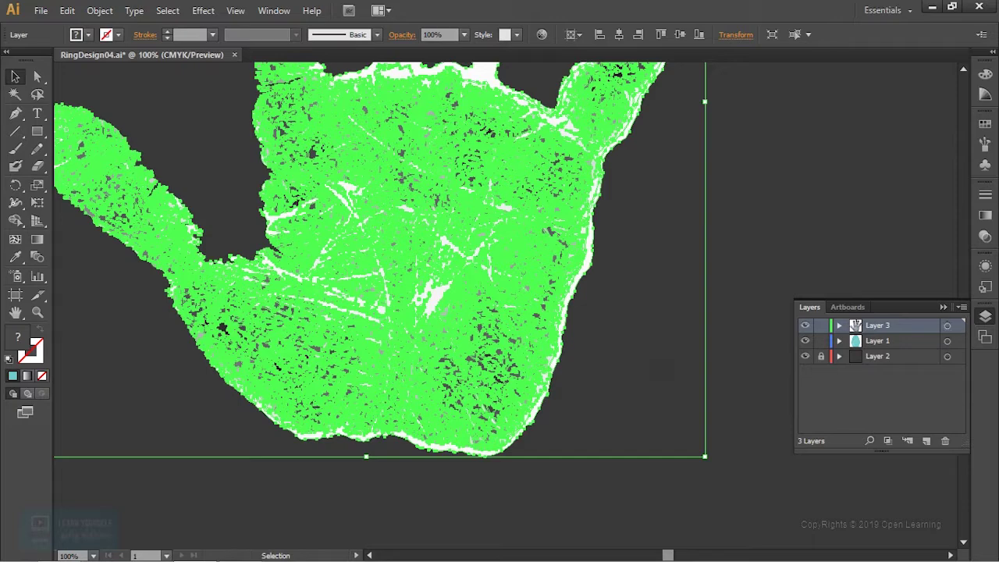
click(554, 367)
scroll(550, 367, up, 1)
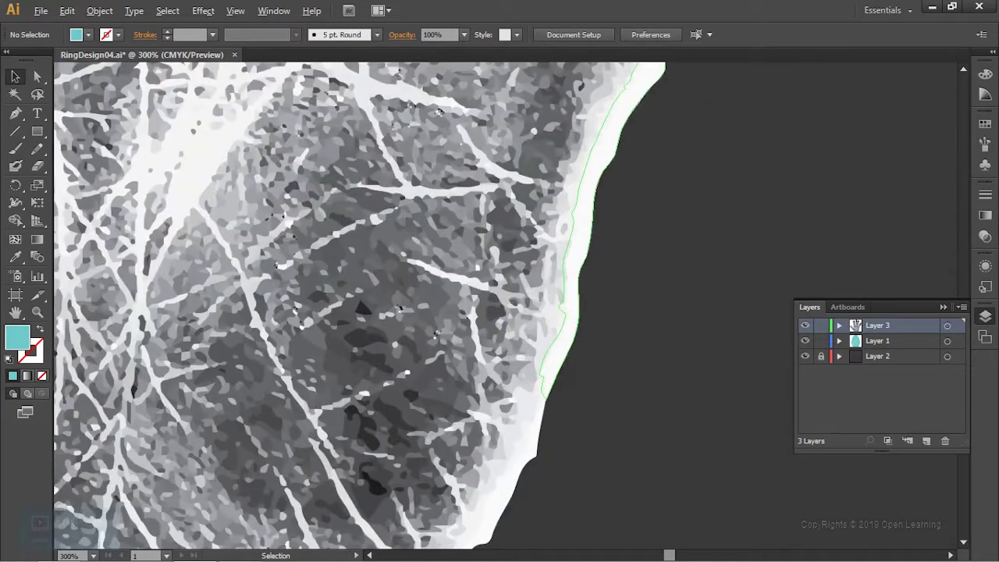
scroll(492, 343, up, 1)
click(492, 343)
scroll(492, 343, down, 2)
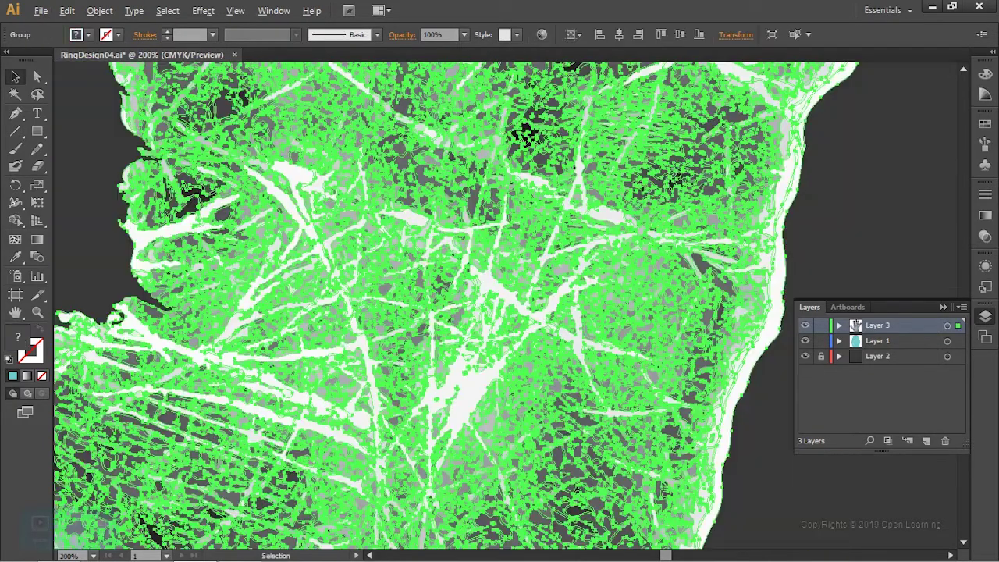
scroll(492, 343, down, 2)
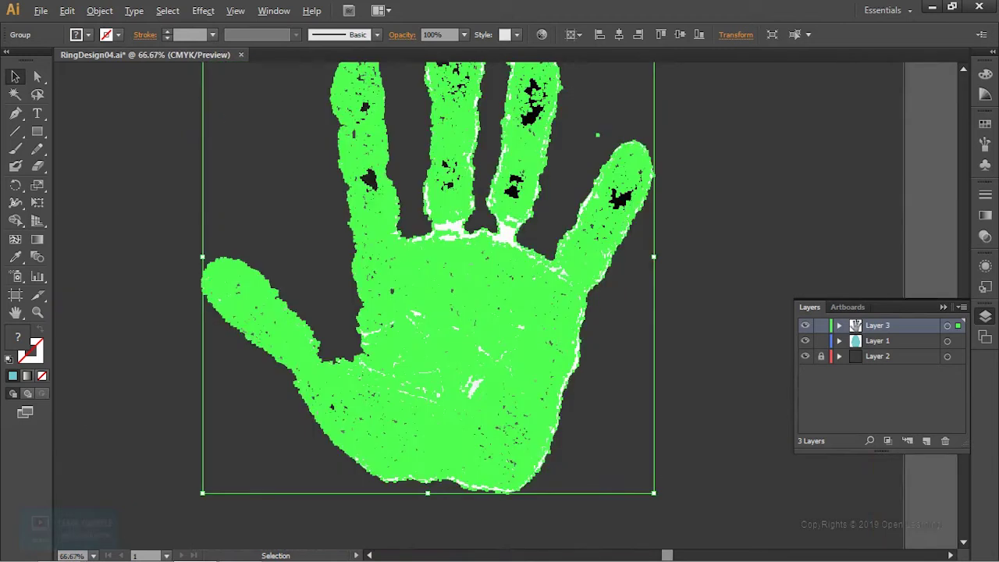
scroll(468, 380, up, 1)
scroll(472, 432, down, 1)
scroll(478, 382, up, 2)
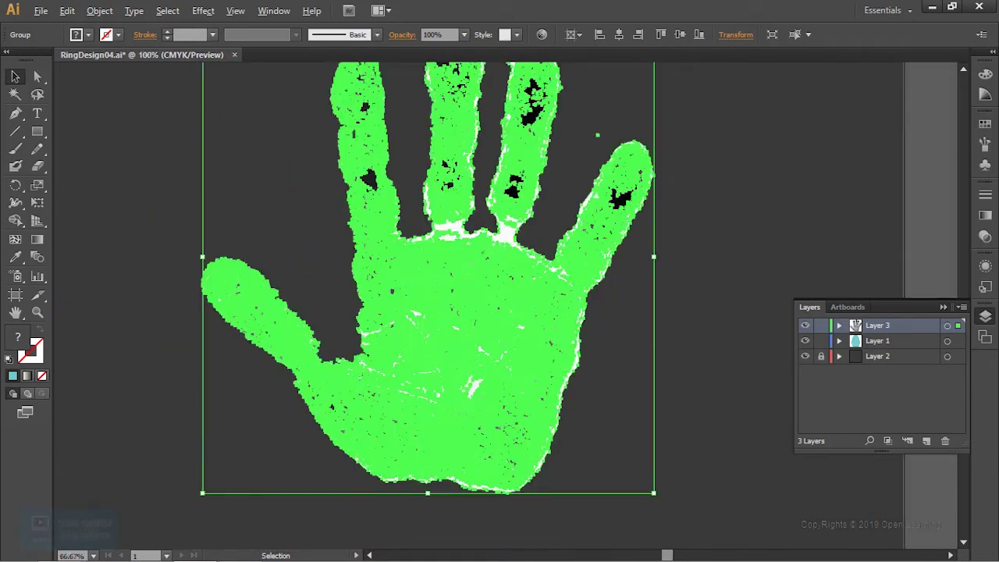
scroll(478, 381, down, 2)
key(ctrl+shift+a)
Step: In isolation mode, select the white path between the fingers, then exit, deselect, and reselect Layer 3 artwork
scroll(546, 383, up, 1)
scroll(546, 382, up, 1)
scroll(546, 382, up, 3)
click(549, 420)
double_click(484, 312)
click(484, 312)
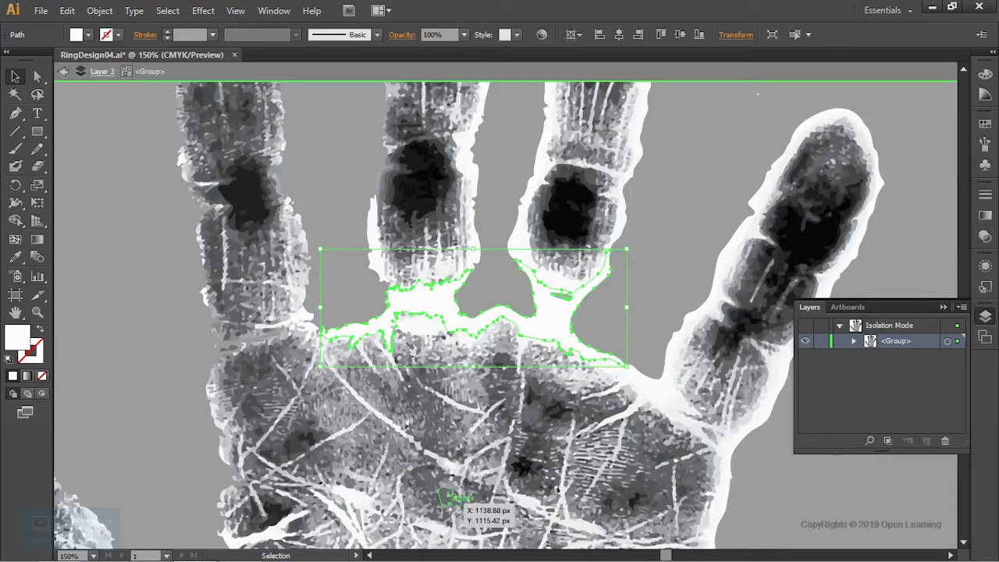
key(Escape)
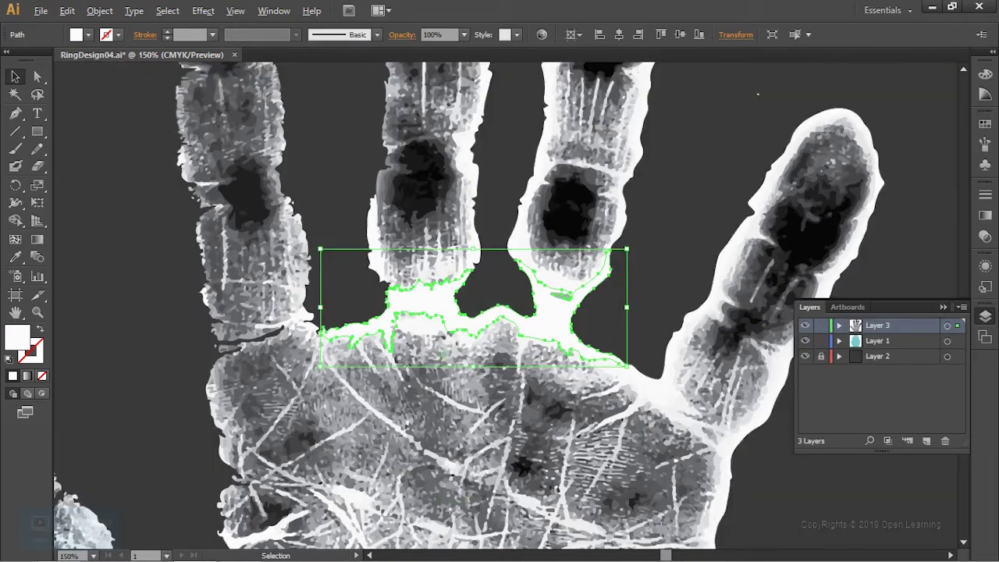
scroll(442, 366, down, 2)
key(ctrl+shift+a)
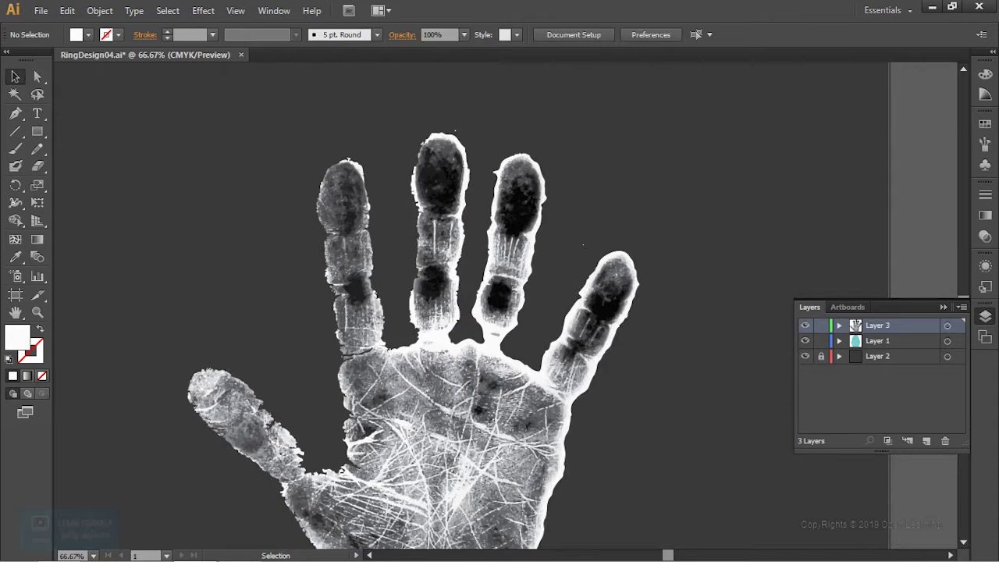
click(947, 325)
click(204, 10)
Step: Hide the teal fingerprint layer, then review the Save As format options and cancel
scroll(639, 278, down, 2)
click(805, 340)
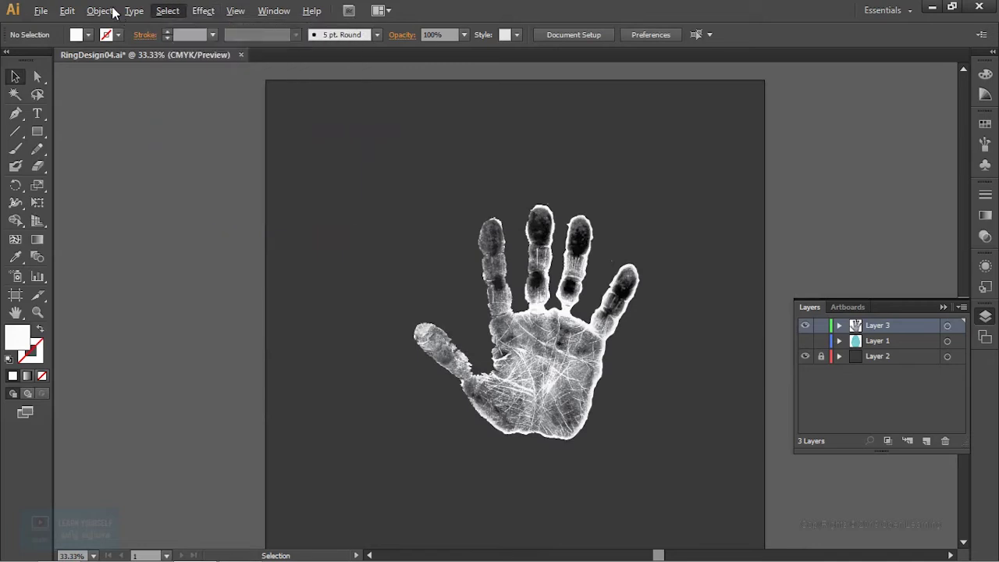
click(41, 10)
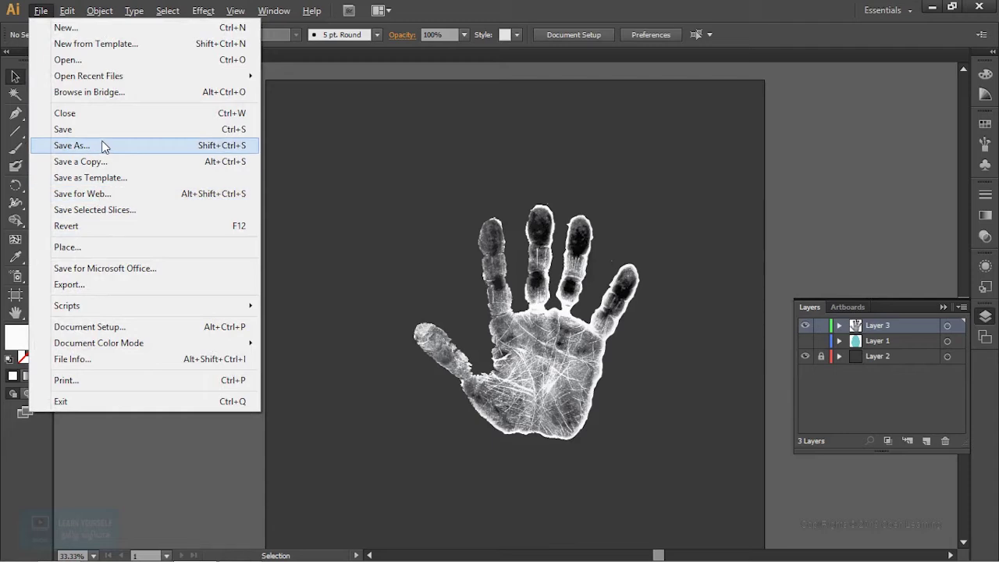
click(102, 145)
click(449, 506)
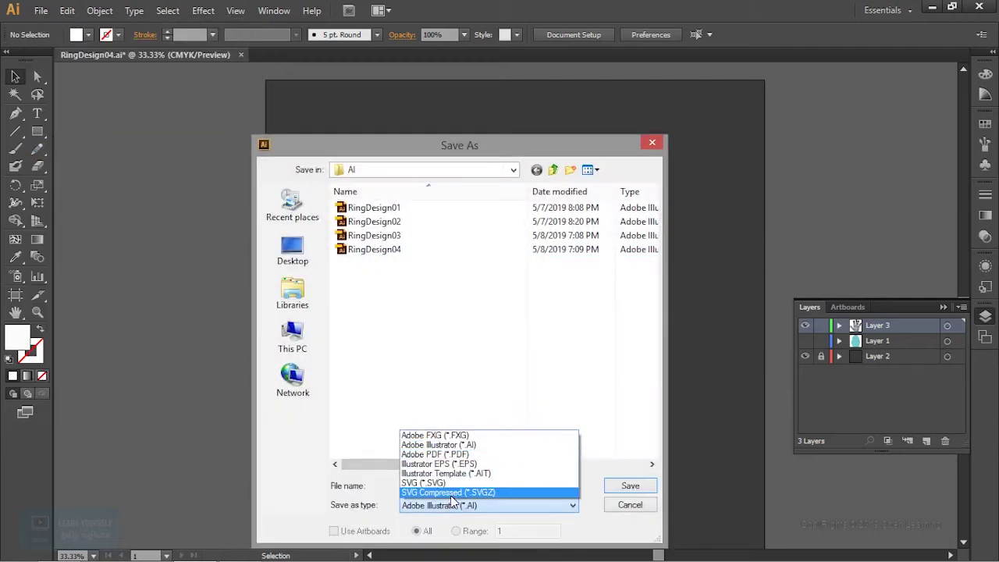
click(632, 504)
click(631, 504)
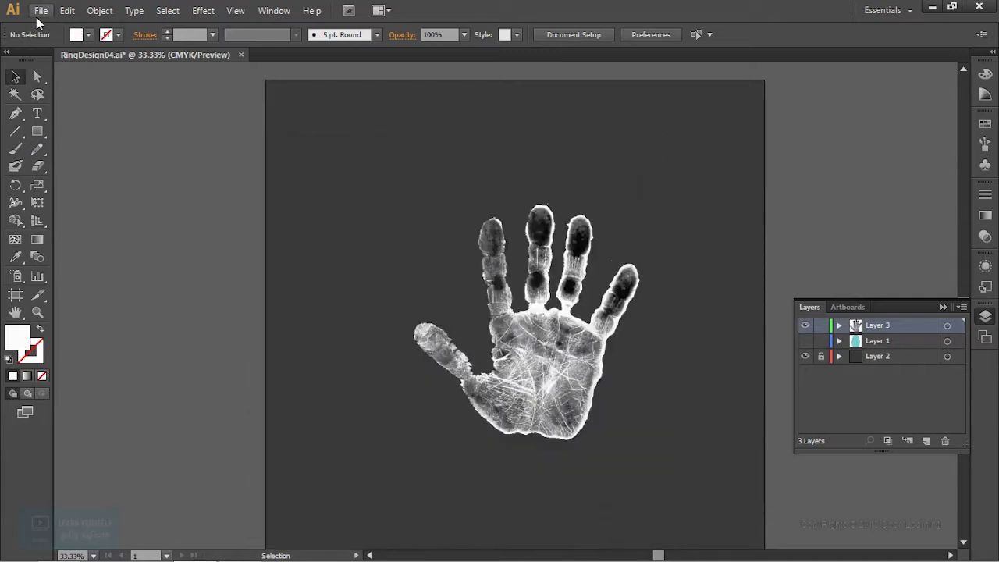
Step: Start a PNG export using the artboard bounds
click(39, 11)
click(82, 284)
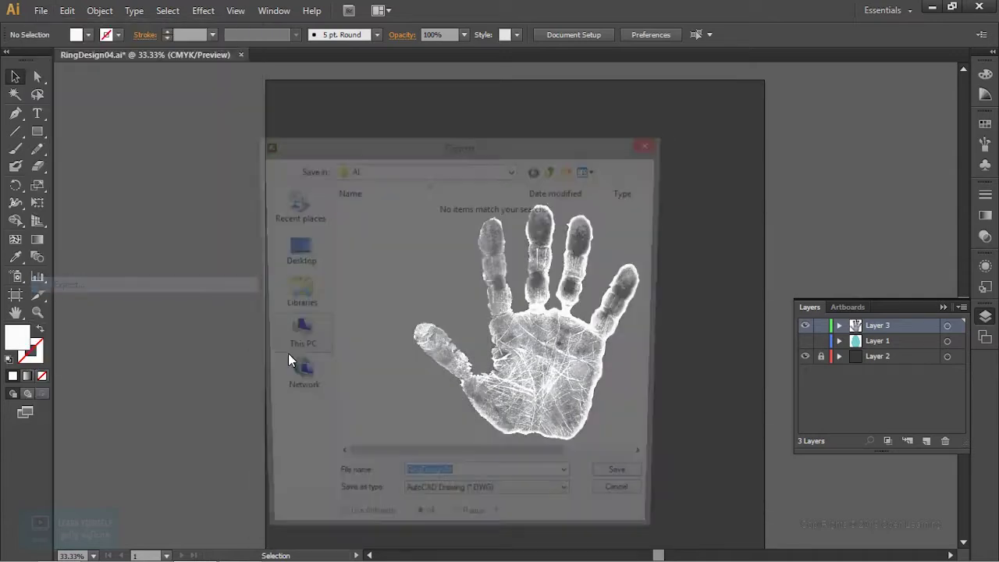
click(429, 505)
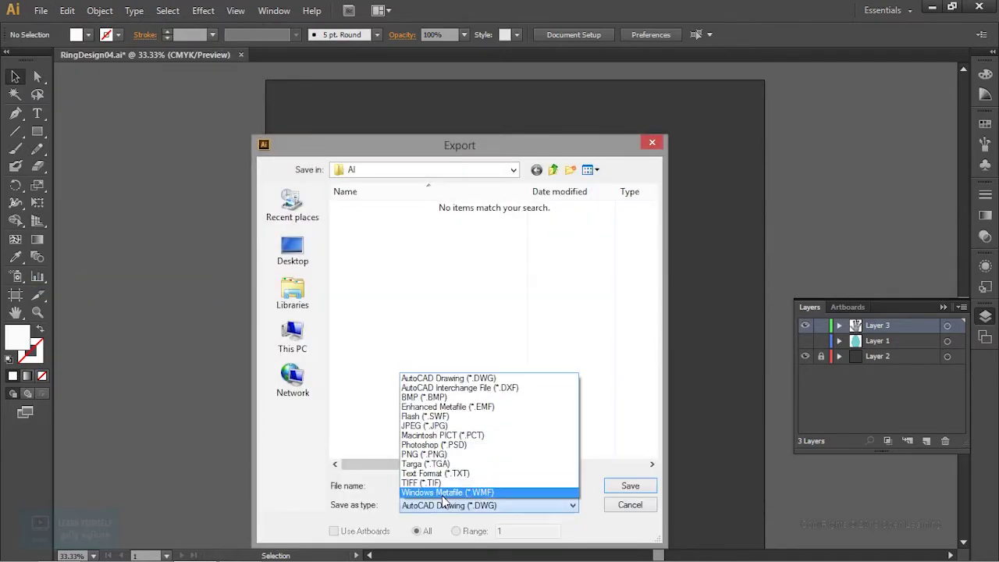
click(447, 456)
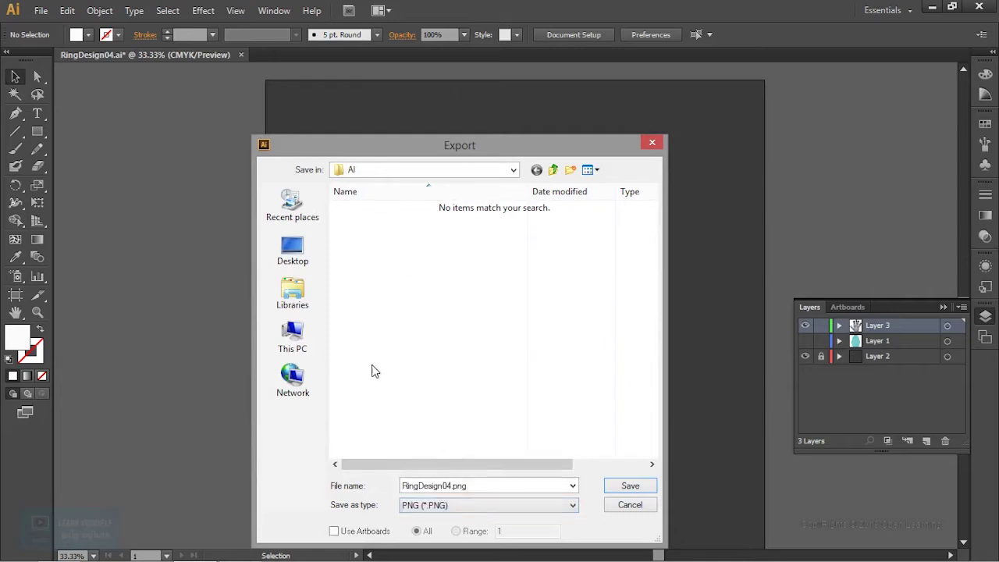
click(361, 532)
Step: Name the export HandColorChange in the AI folder and export it at Medium (150 ppi)
double_click(482, 487)
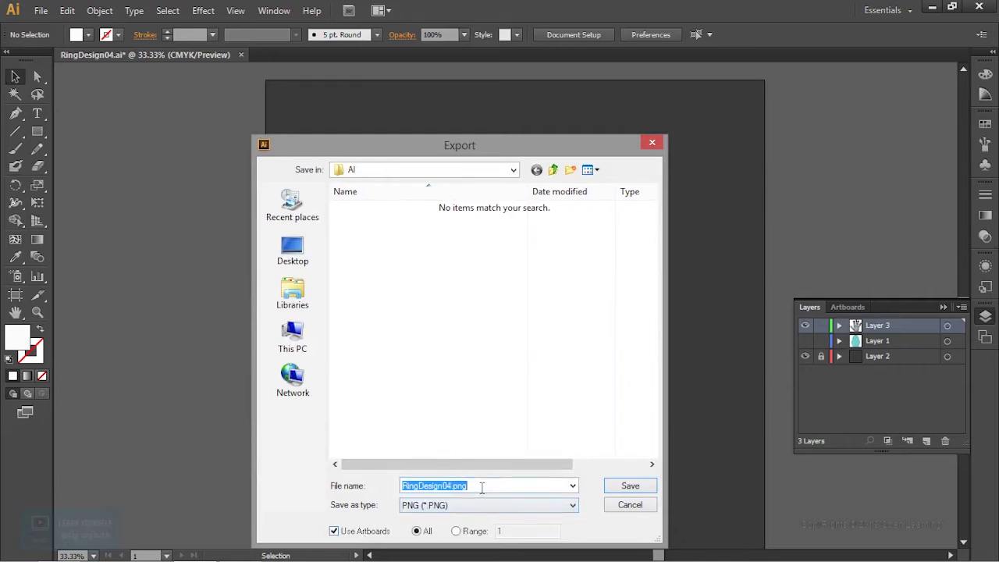
text(HandColor)
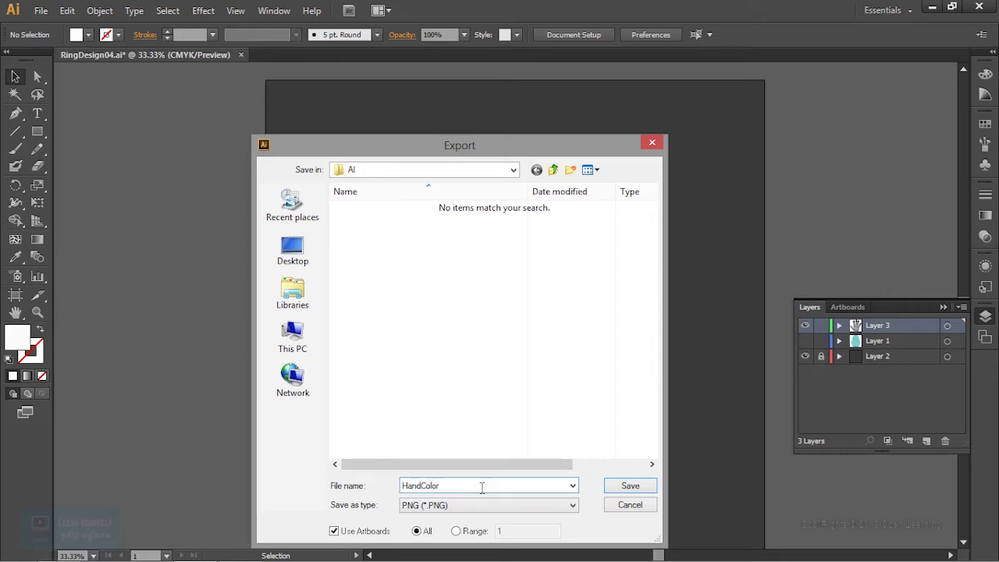
text(Change)
key(Return)
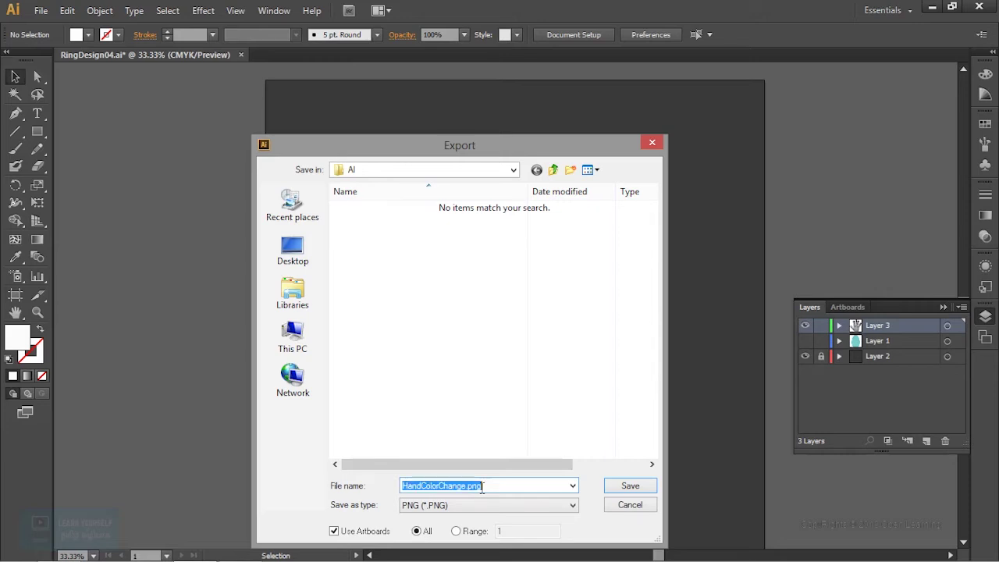
click(510, 169)
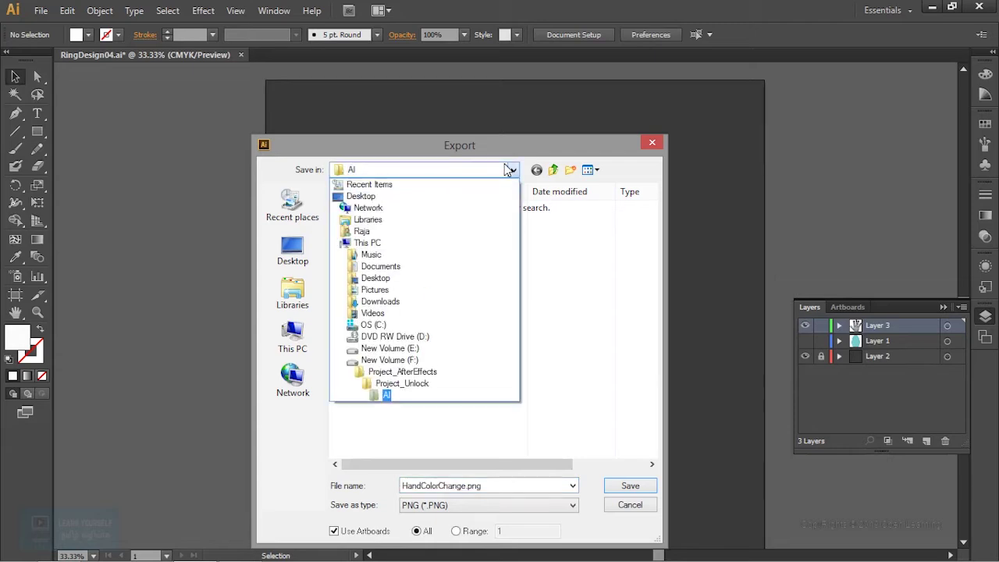
click(510, 172)
click(630, 485)
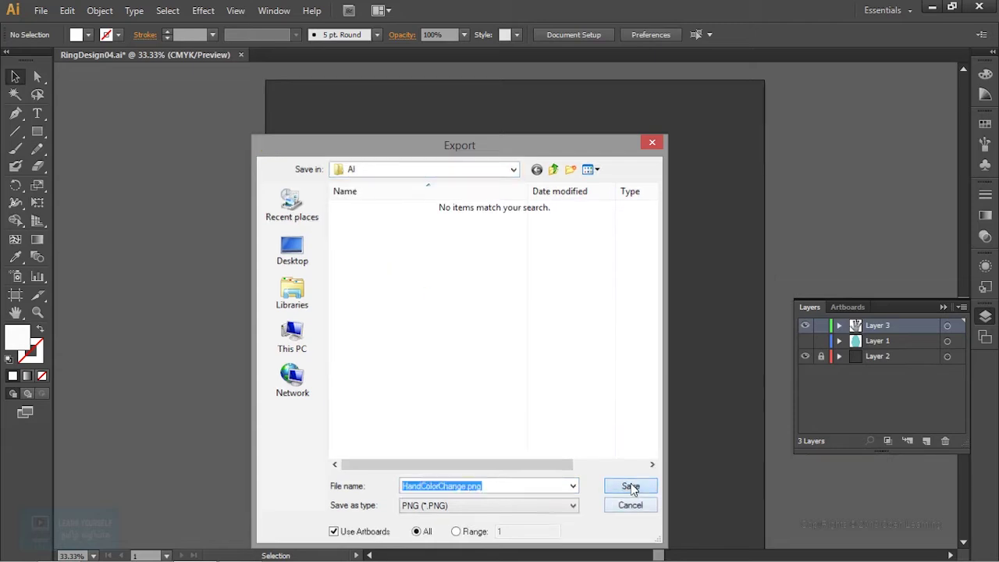
click(507, 106)
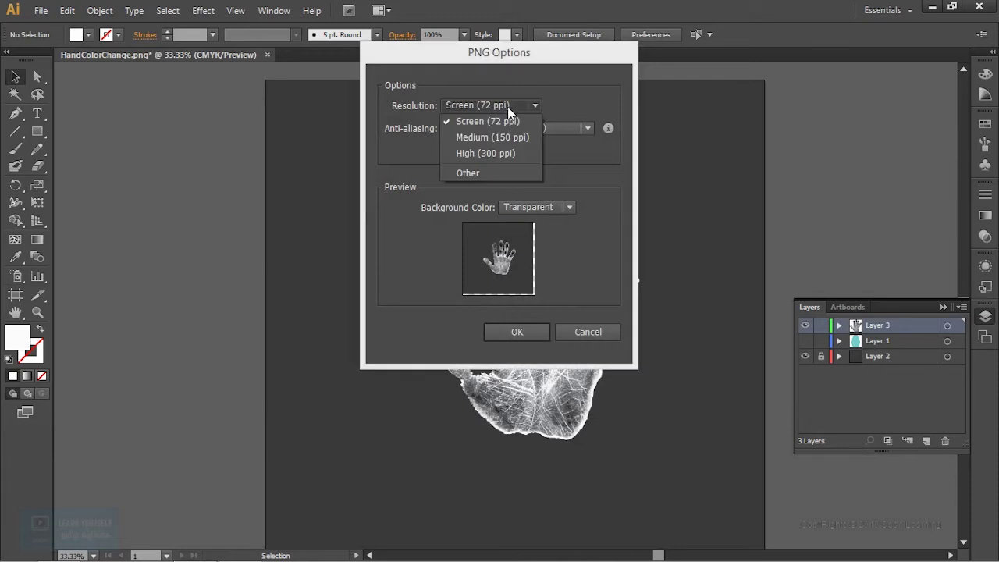
click(507, 135)
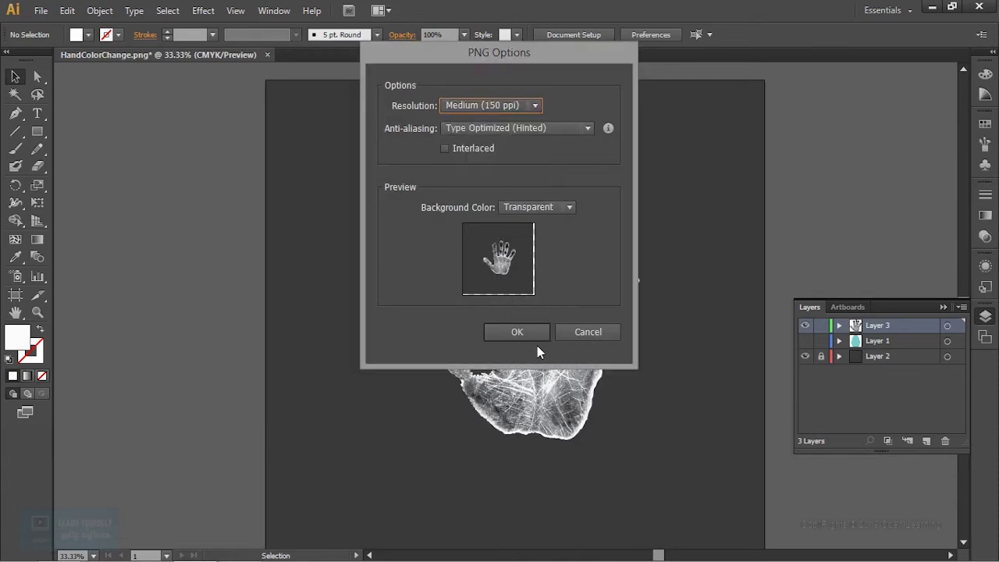
click(519, 332)
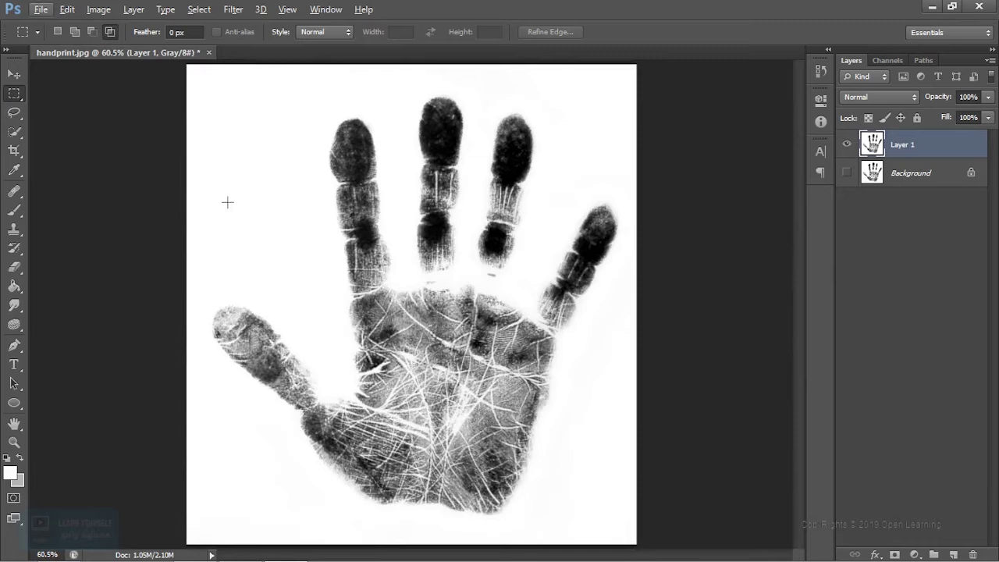
Step: Select the white background around the hand with the Magic Wand, delete it, and deselect
click(14, 150)
click(14, 133)
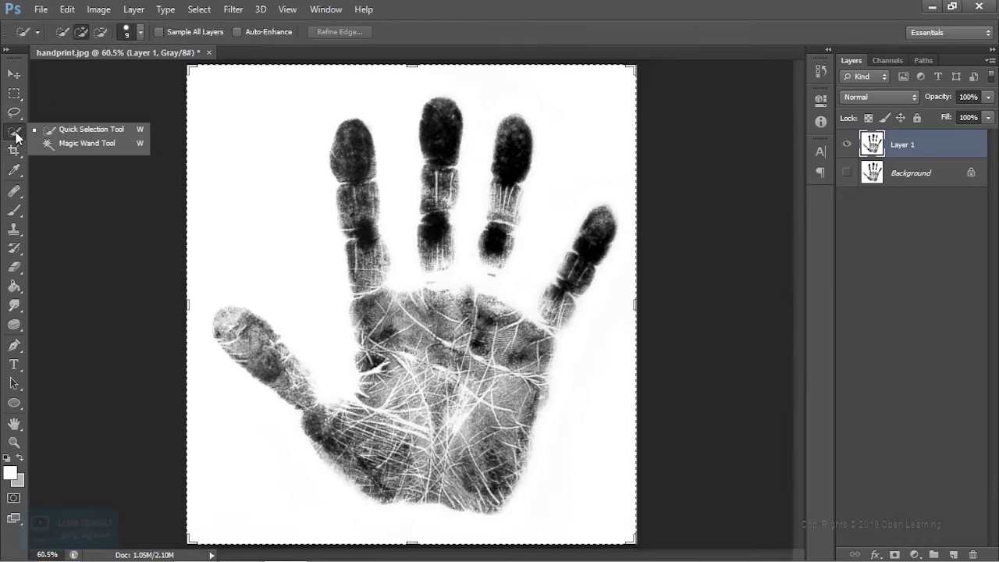
click(86, 143)
click(323, 260)
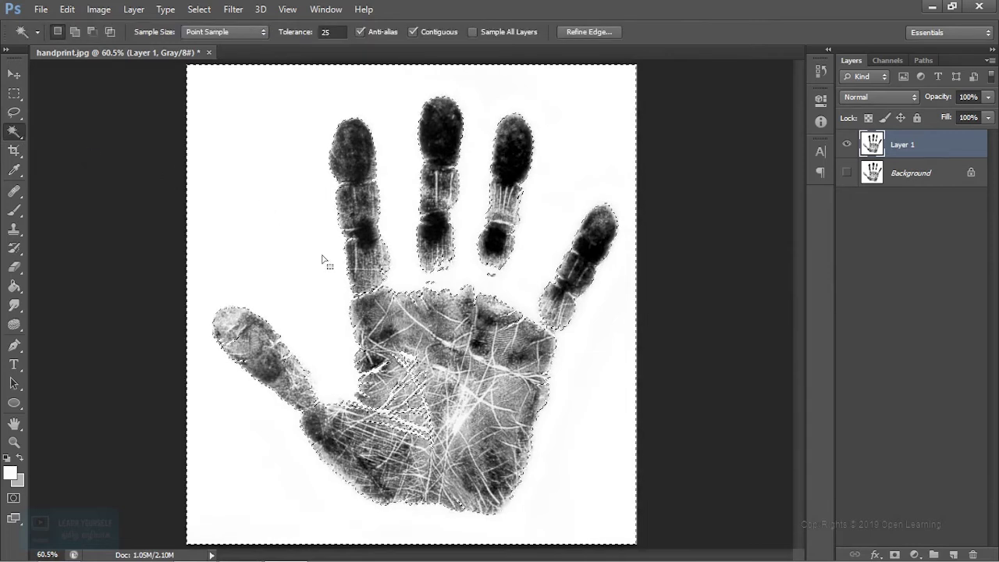
key(Delete)
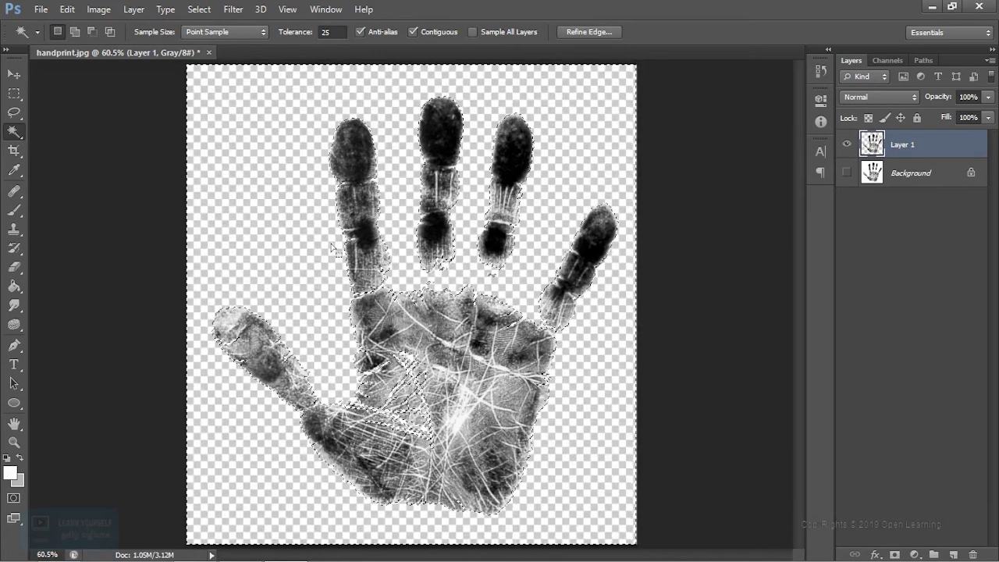
scroll(437, 407, up, 2)
scroll(437, 407, up, 1)
key(ctrl+d)
scroll(604, 381, down, 2)
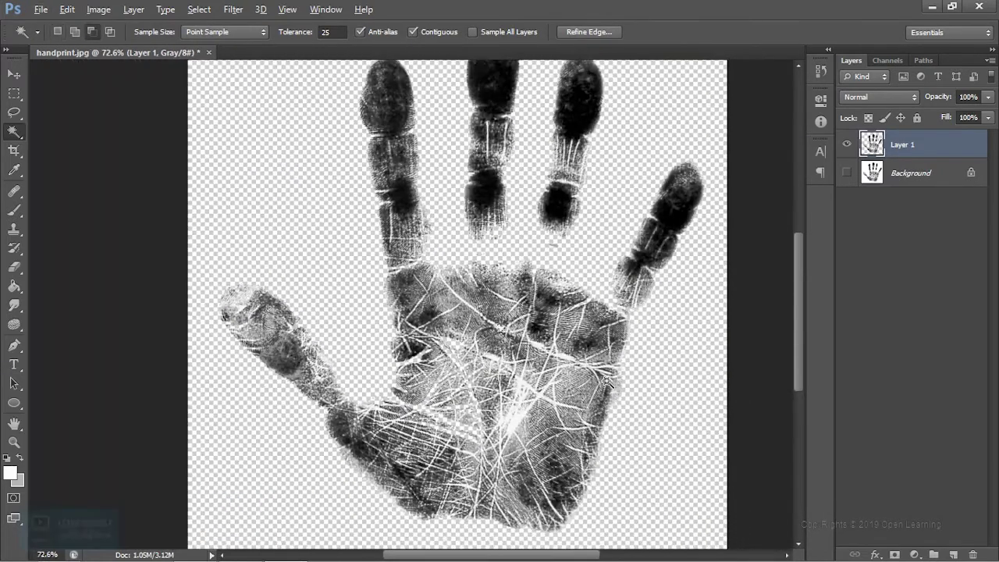
scroll(605, 380, down, 1)
click(15, 74)
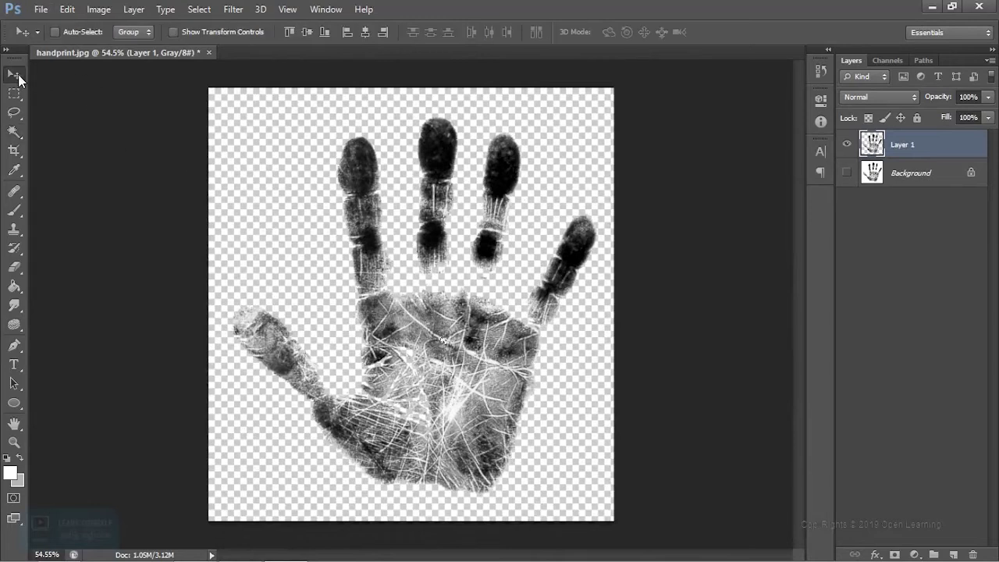
Step: Change the image mode from Grayscale to RGB Color, merging the layers
click(99, 9)
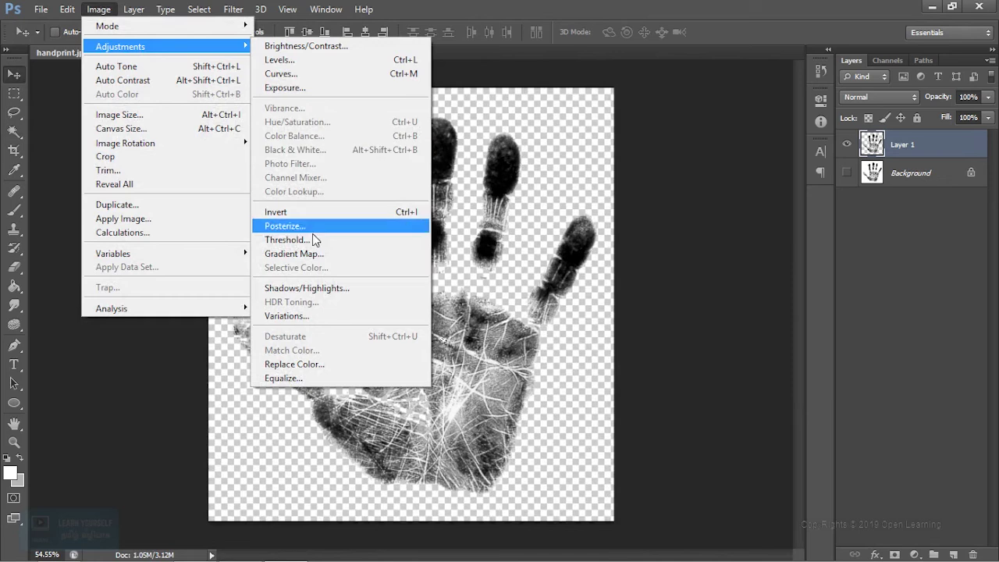
click(183, 50)
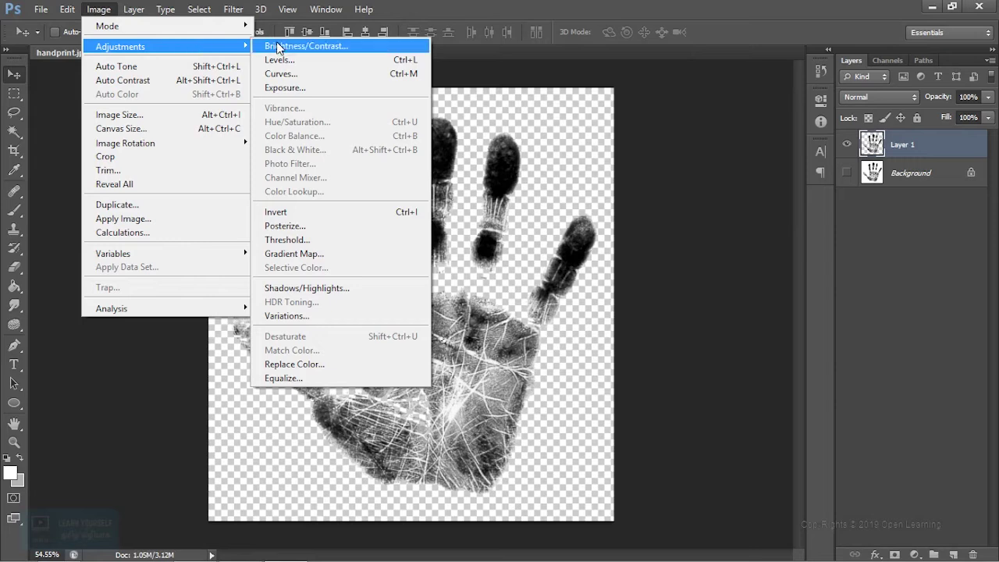
mouse_move(107, 25)
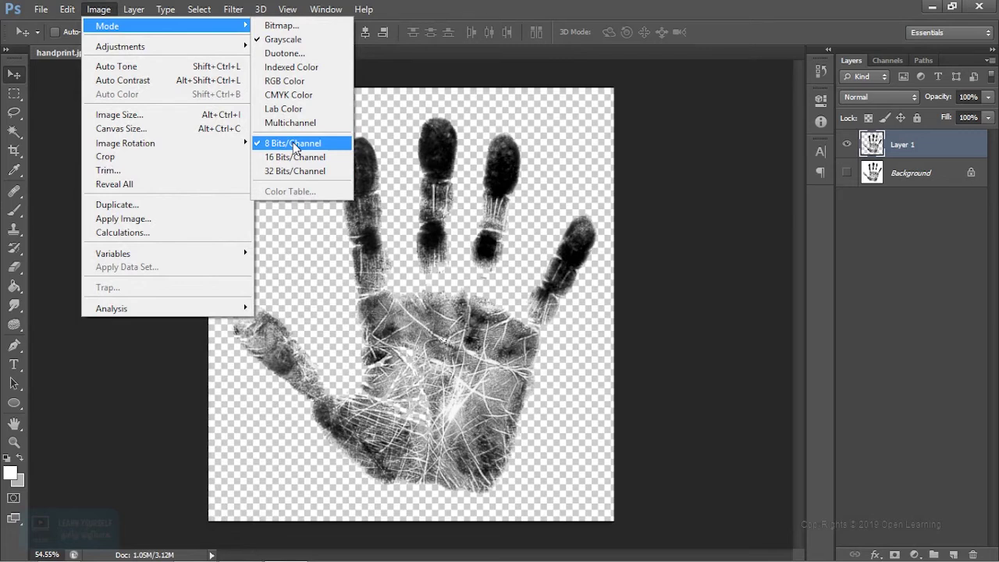
click(287, 81)
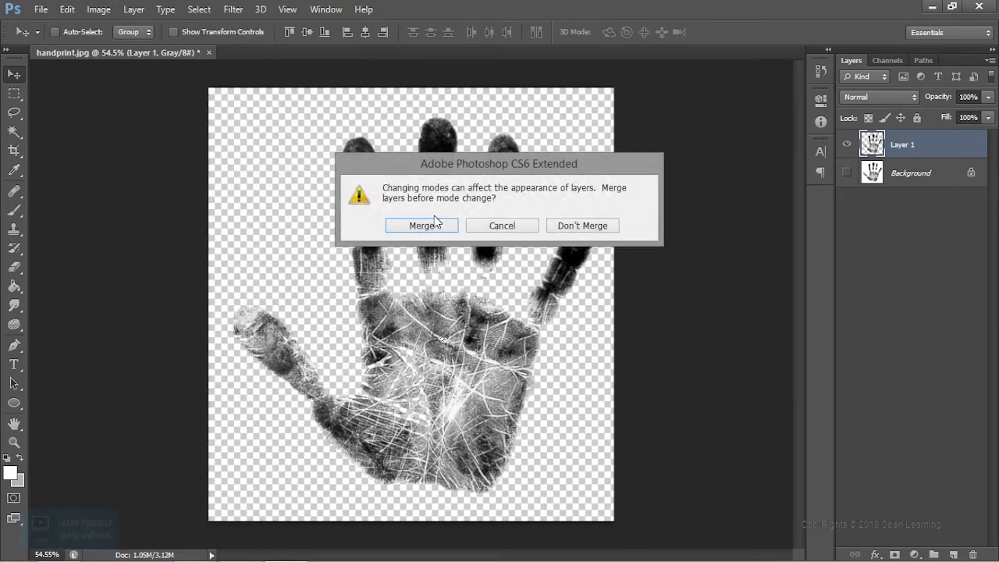
click(433, 225)
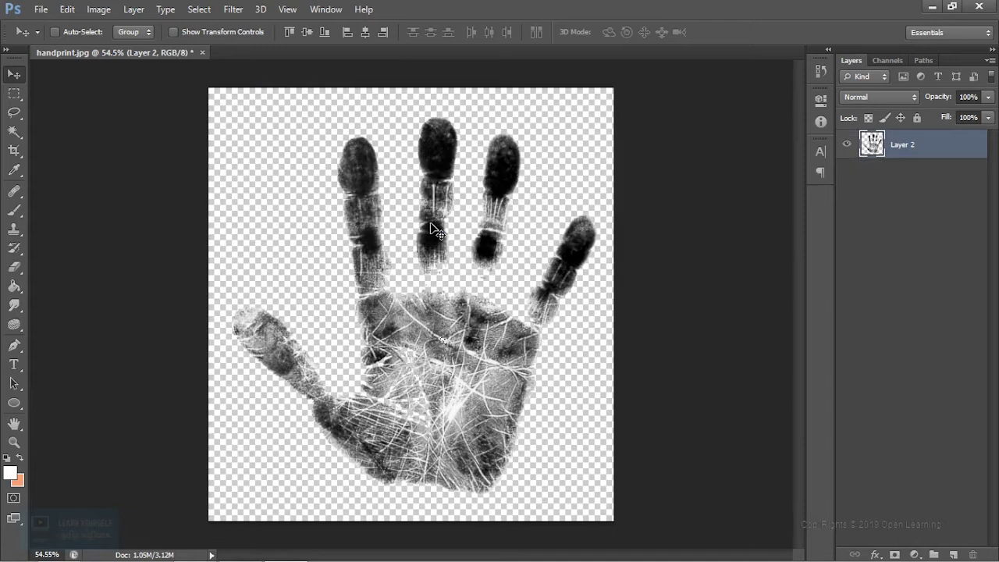
key(g)
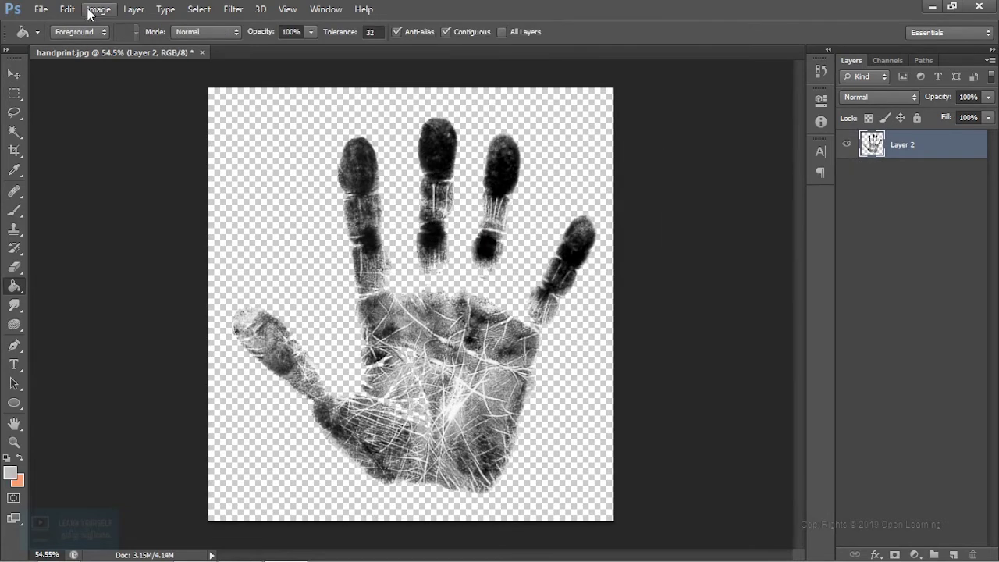
click(87, 14)
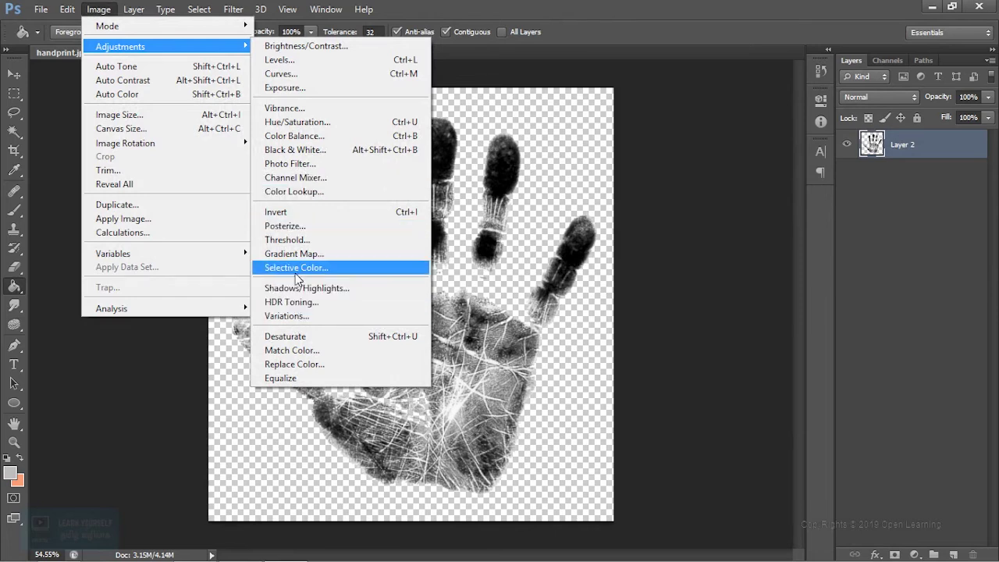
Step: In Selective Color on Blacks, lower Cyan, Magenta and Yellow and raise Black
click(296, 268)
click(566, 114)
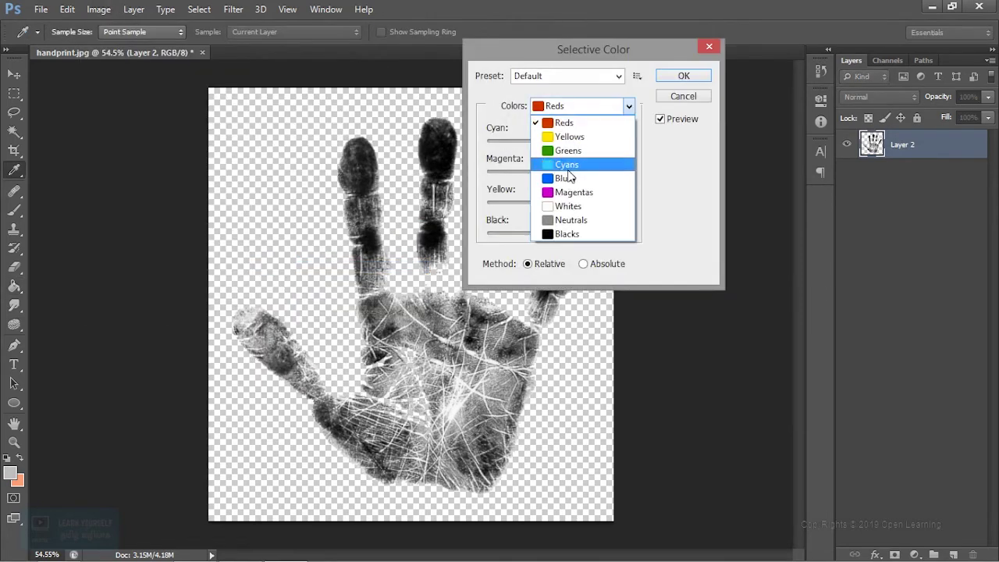
click(570, 234)
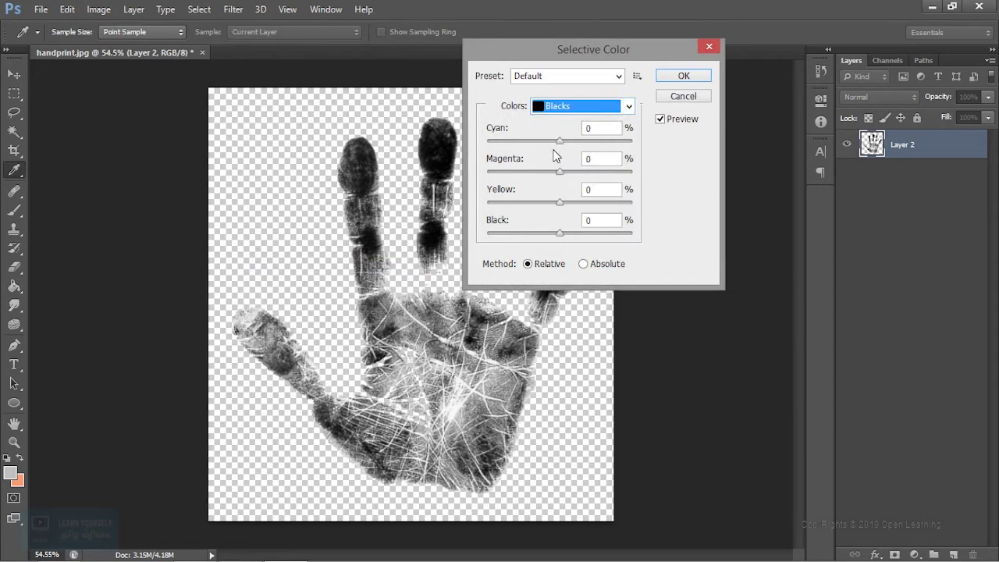
mouse_move(559, 142)
mouse_down()
mouse_move(599, 141)
mouse_move(509, 141)
mouse_up()
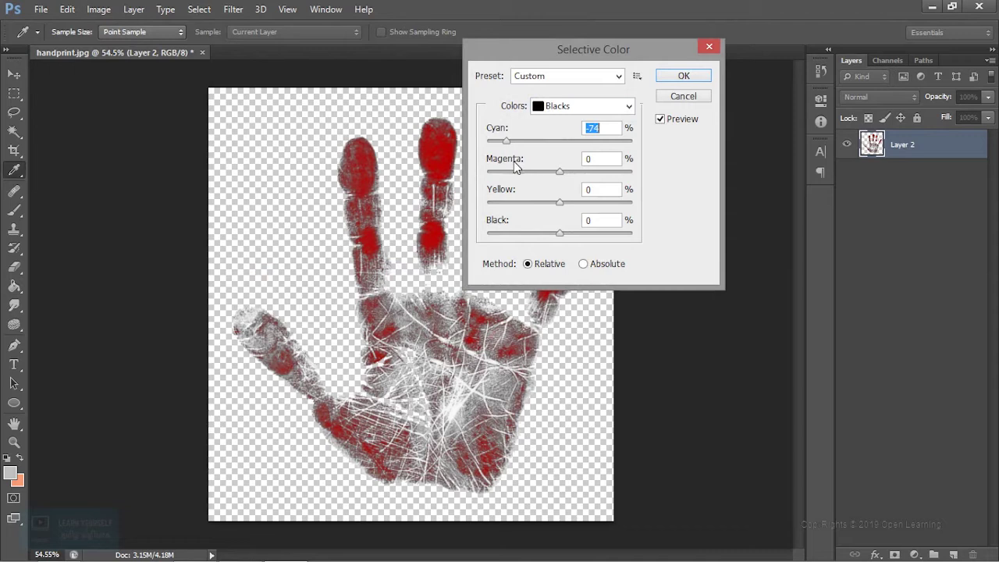
mouse_move(559, 171)
mouse_down()
mouse_move(595, 171)
mouse_move(506, 171)
mouse_up()
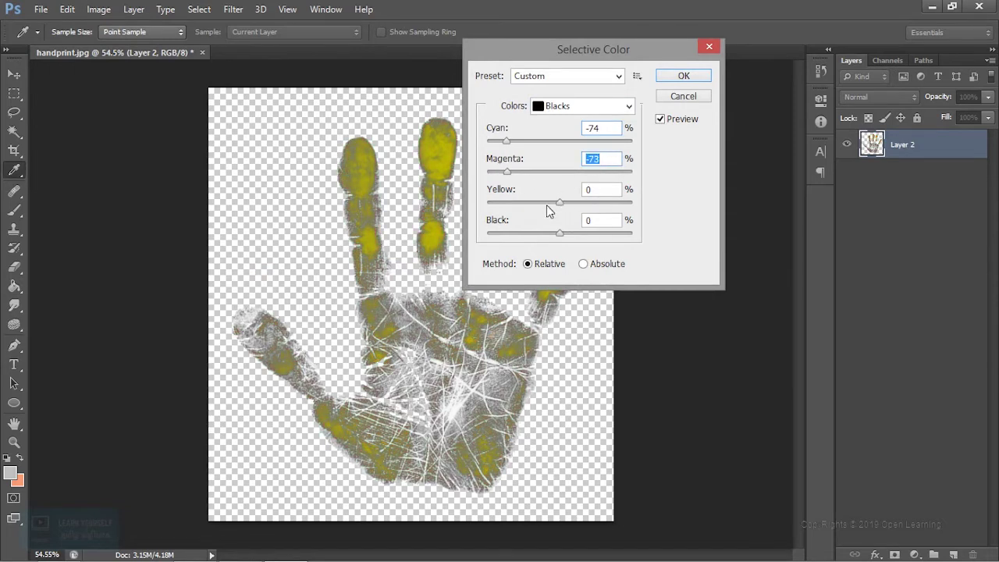
drag(558, 203, 492, 203)
drag(559, 233, 628, 233)
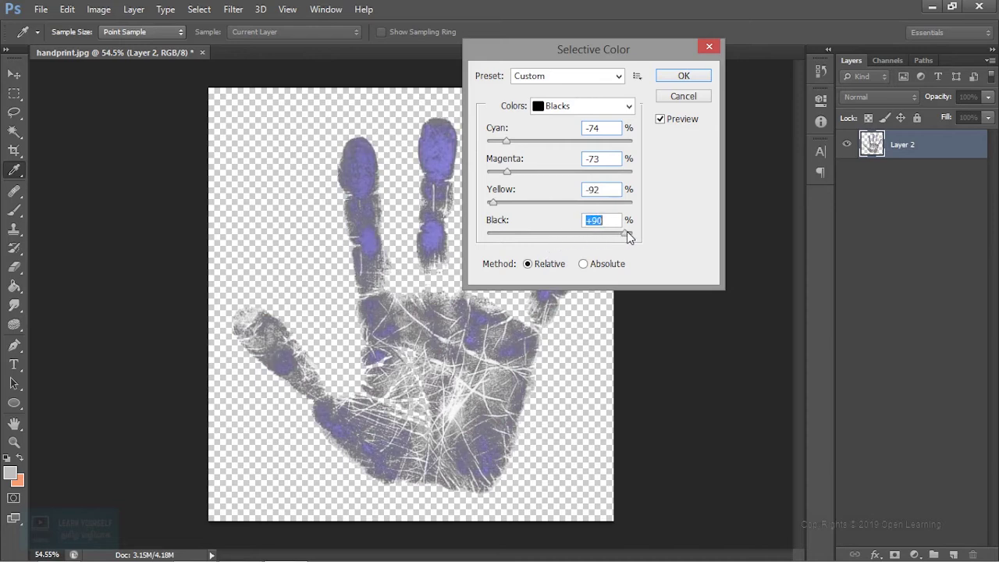
Step: Fine-tune the Blacks' Cyan, Magenta and Yellow sliders until the handprint turns teal, then apply
drag(513, 173, 513, 201)
mouse_move(533, 202)
mouse_down()
mouse_move(509, 171)
mouse_move(527, 141)
mouse_move(587, 144)
mouse_up()
drag(510, 171, 488, 172)
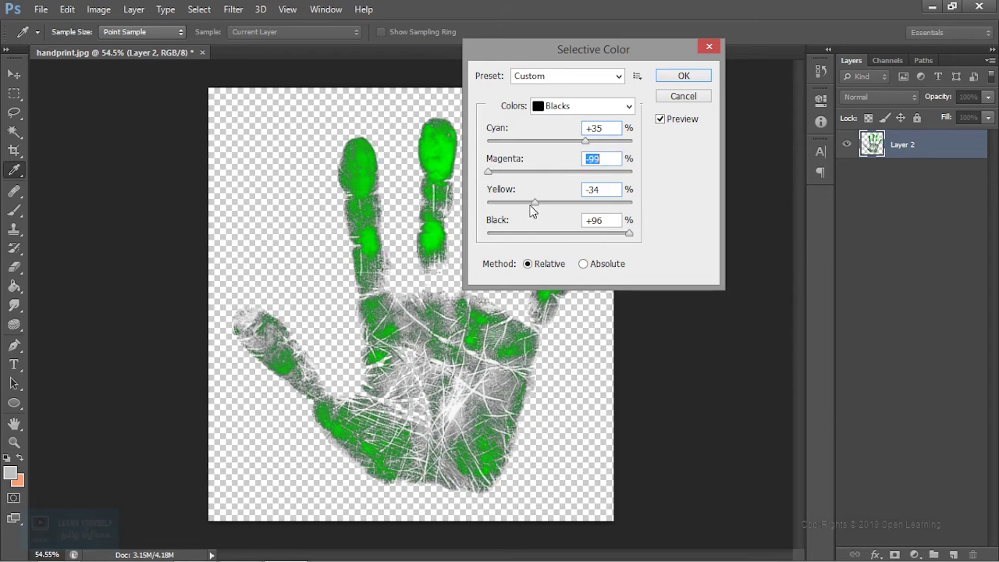
drag(534, 202, 494, 202)
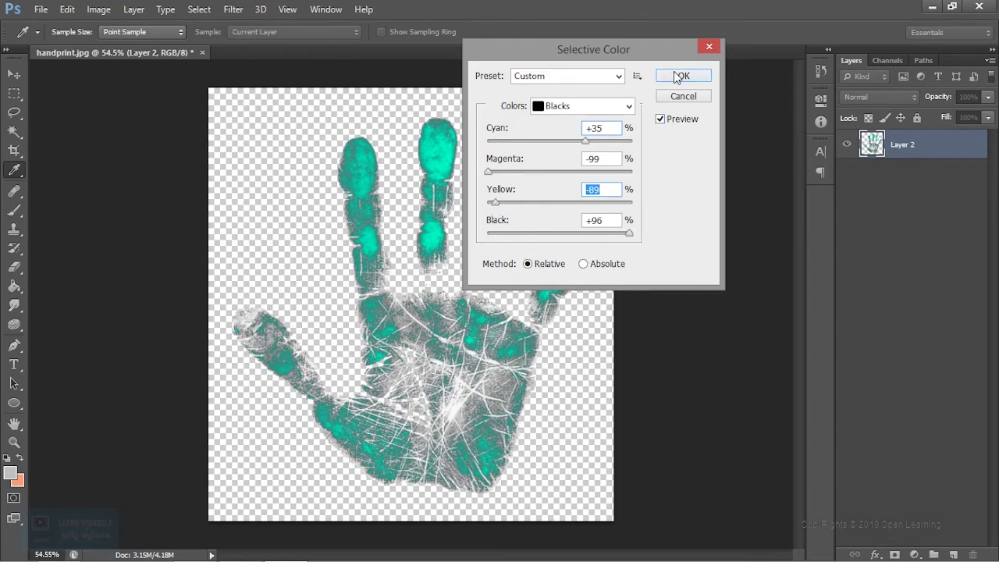
click(588, 143)
drag(588, 143, 605, 143)
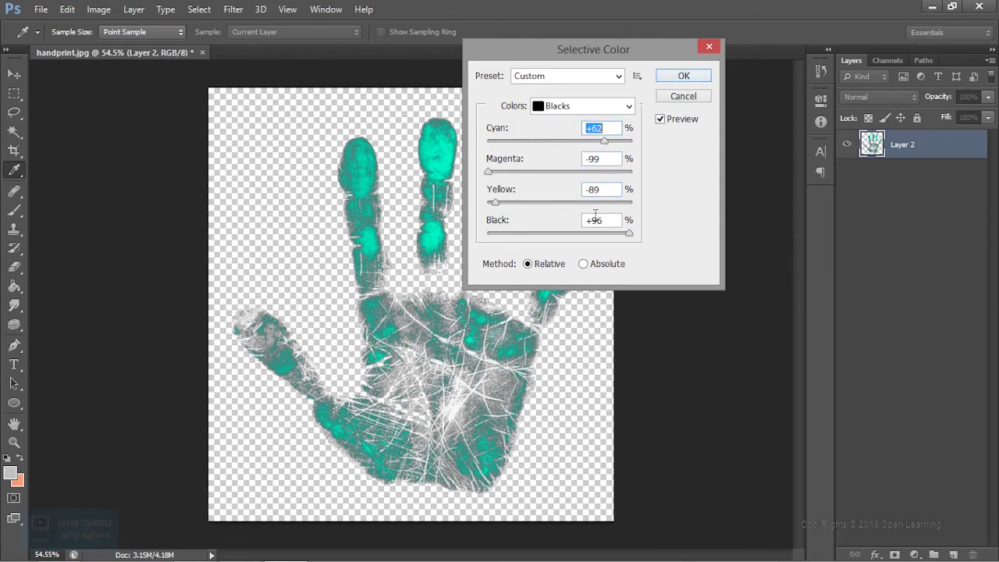
click(676, 77)
key(g)
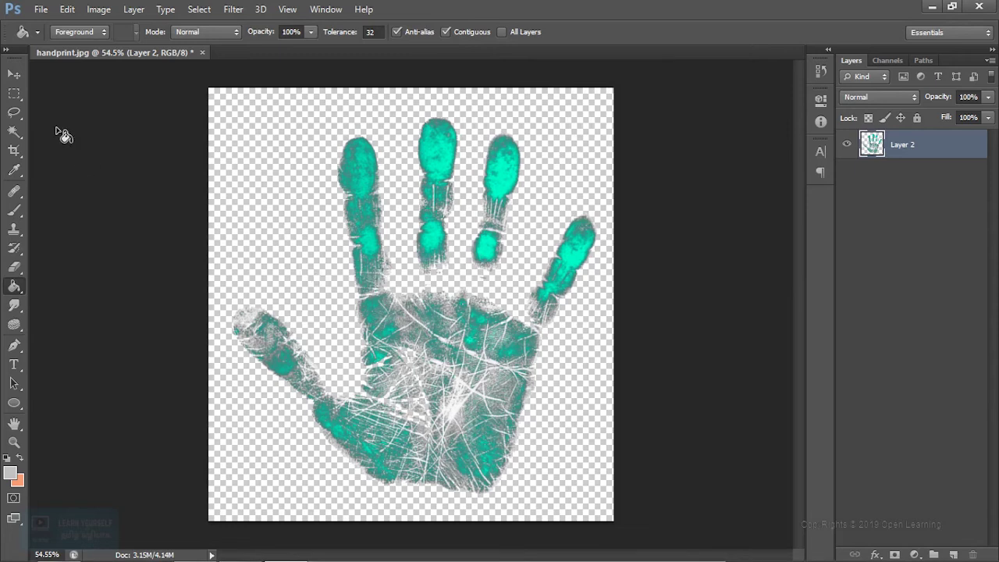
click(14, 74)
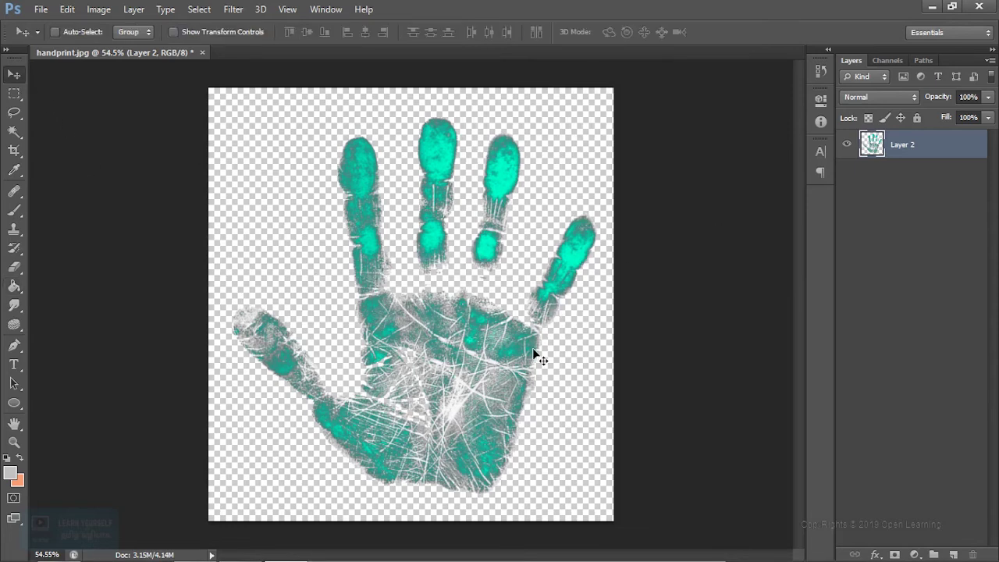
Step: Start a Save As of the handprint image, briefly picking JPEG as the format
scroll(473, 385, up, 3)
scroll(473, 385, up, 3)
scroll(473, 384, down, 2)
scroll(473, 385, down, 3)
key(alt)
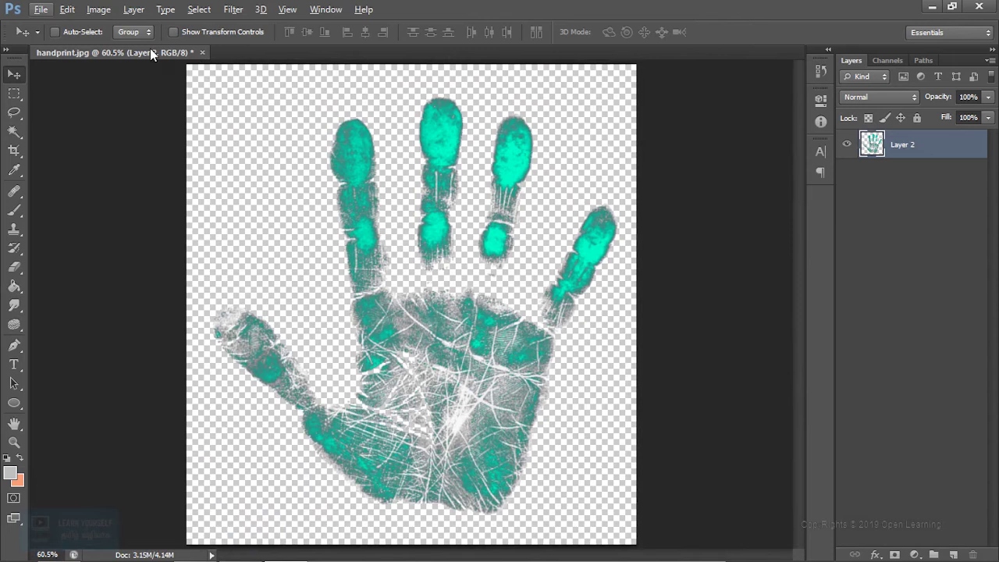
click(40, 9)
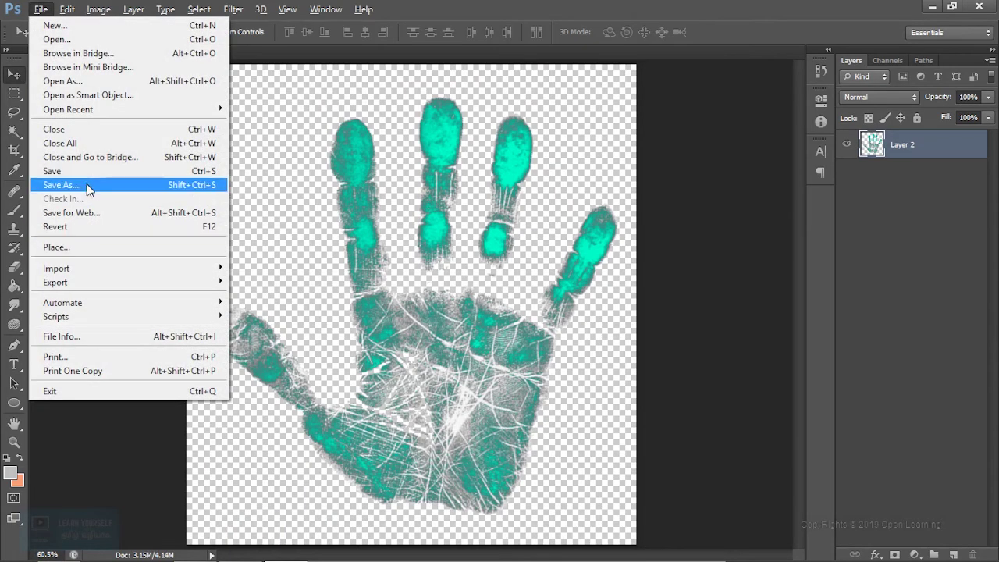
click(88, 185)
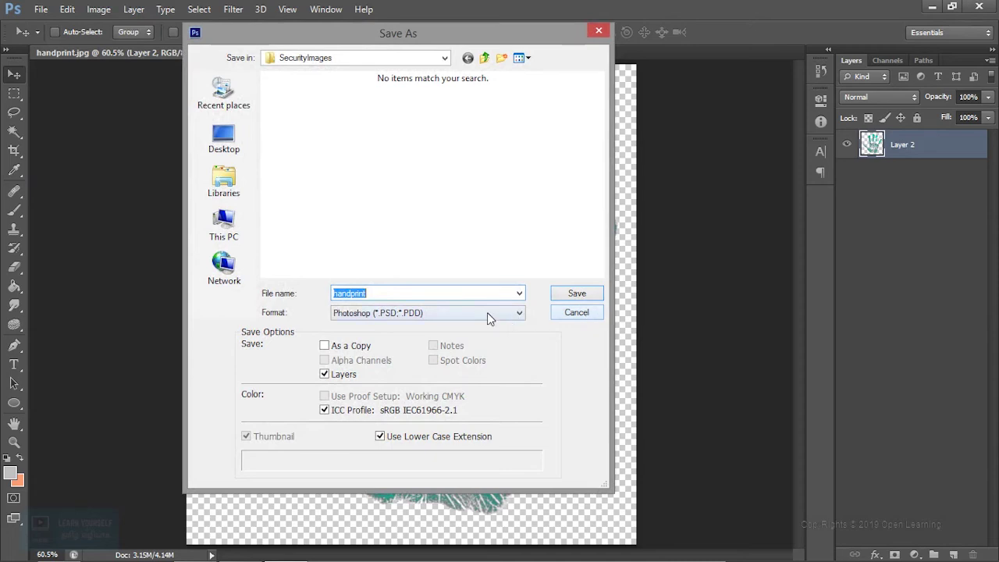
click(496, 314)
click(466, 412)
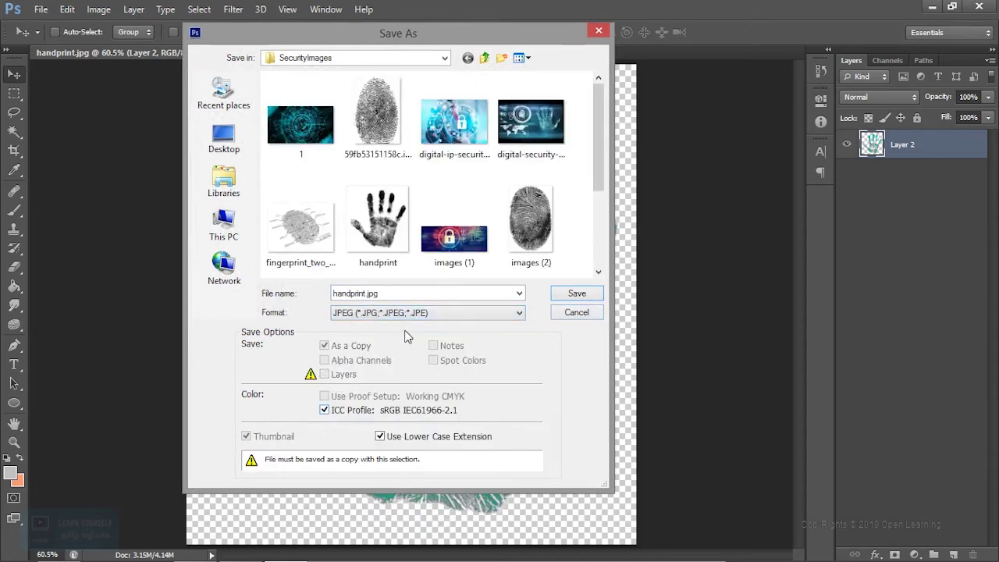
Step: Browse to the AI folder, set the format to PNG, and save as handprint.png
click(485, 59)
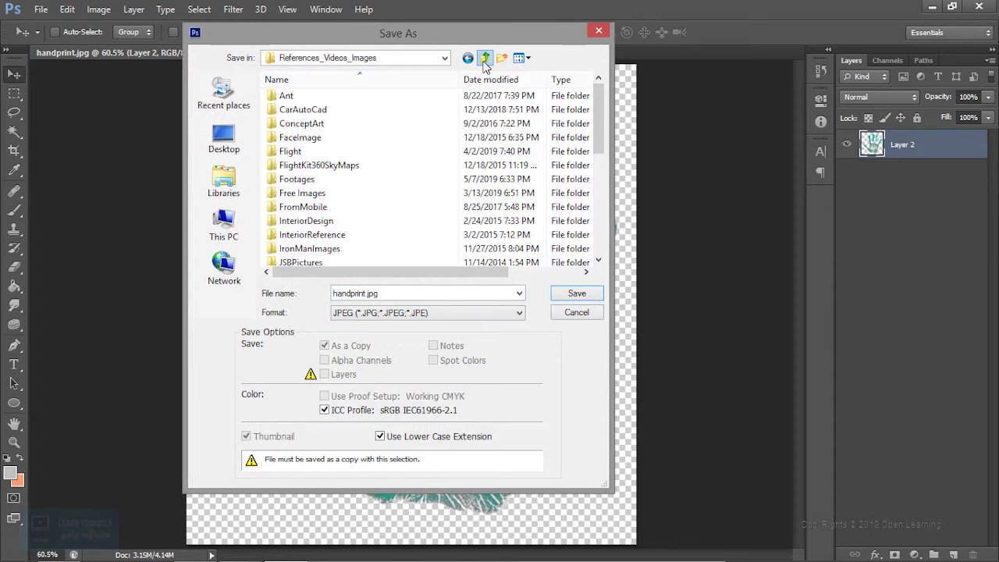
click(348, 233)
scroll(348, 233, down, 4)
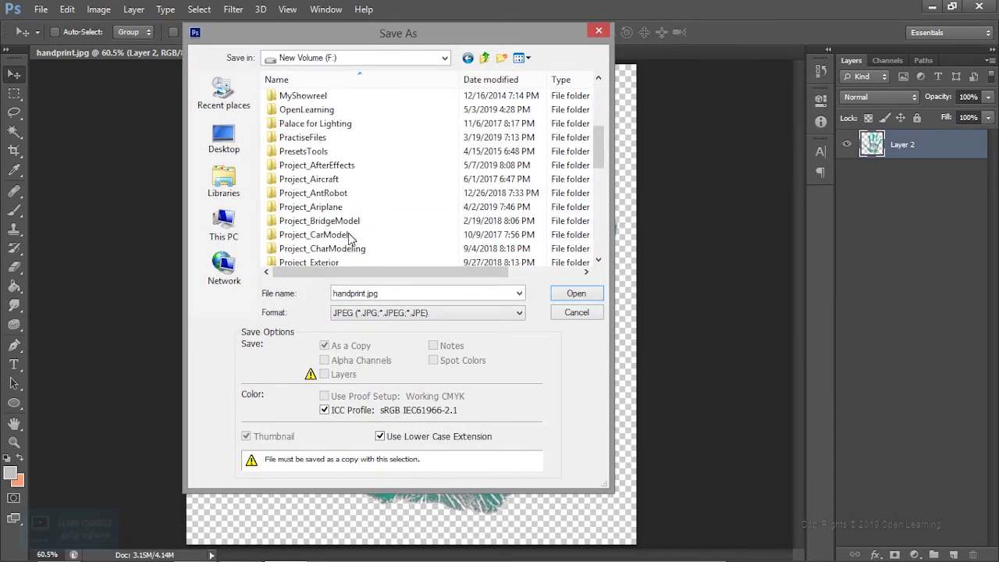
scroll(348, 232, down, 4)
double_click(348, 235)
click(390, 312)
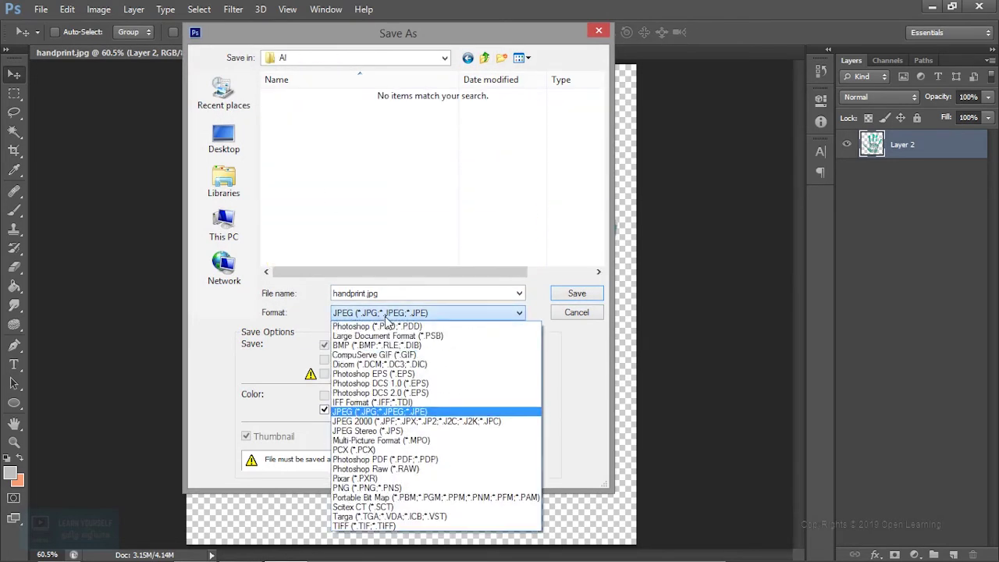
click(394, 487)
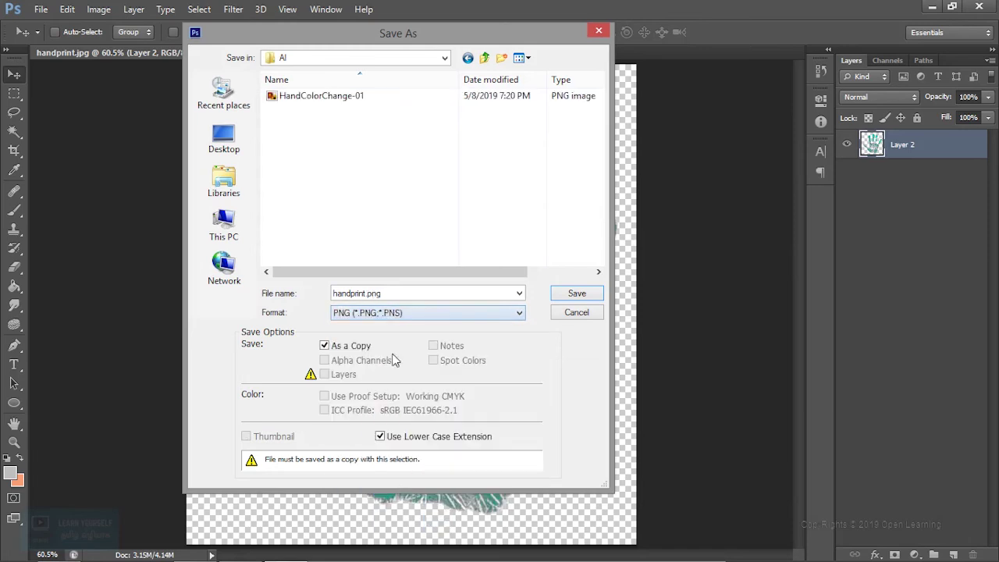
click(577, 293)
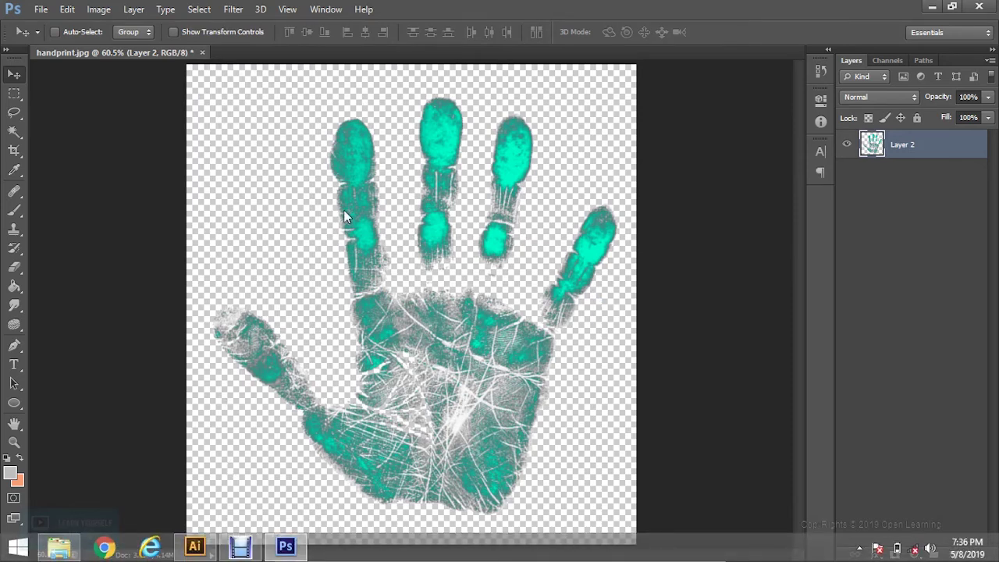
Step: Accept the PNG Options to complete saving handprint.png with transparency
click(530, 173)
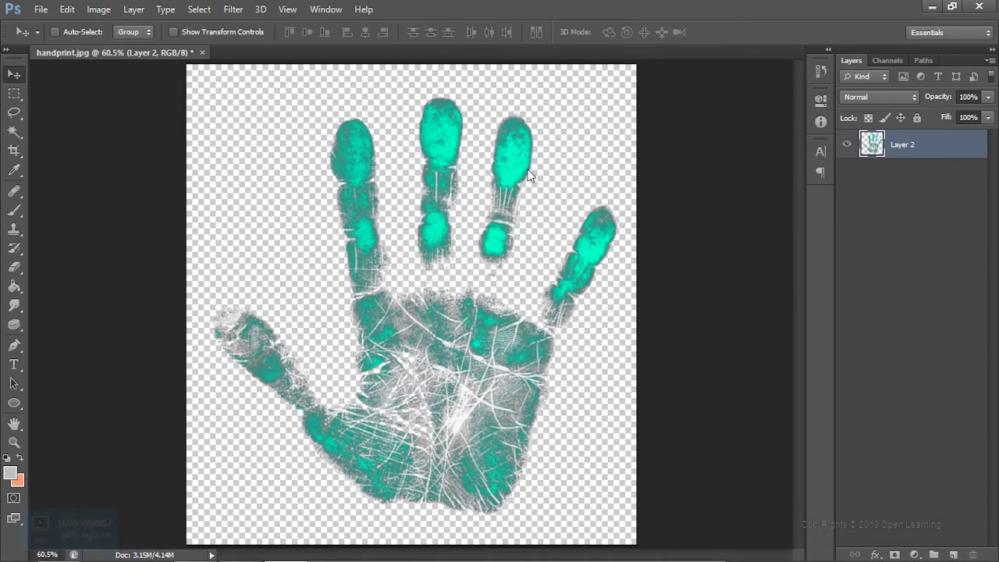